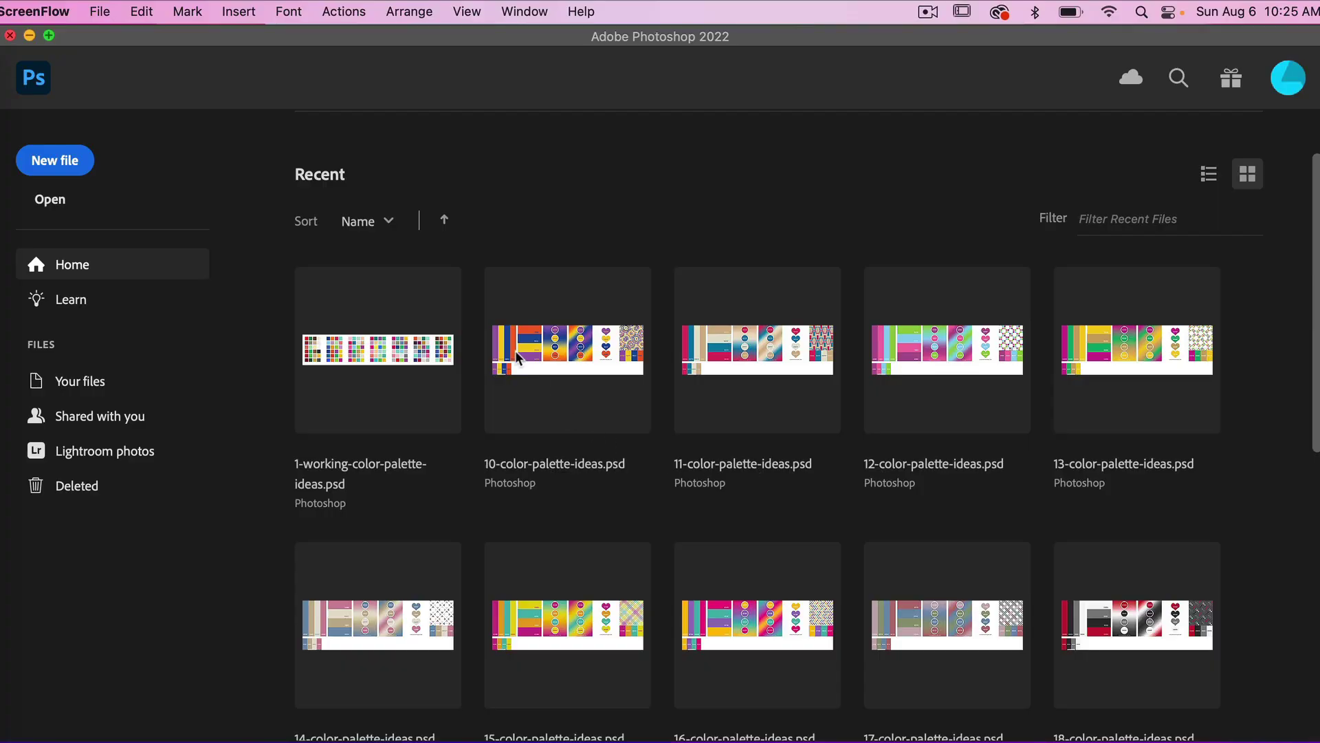
Create a new 1200 × 1200 px, 300 ppi document with a transparent background
left_click(62, 161)
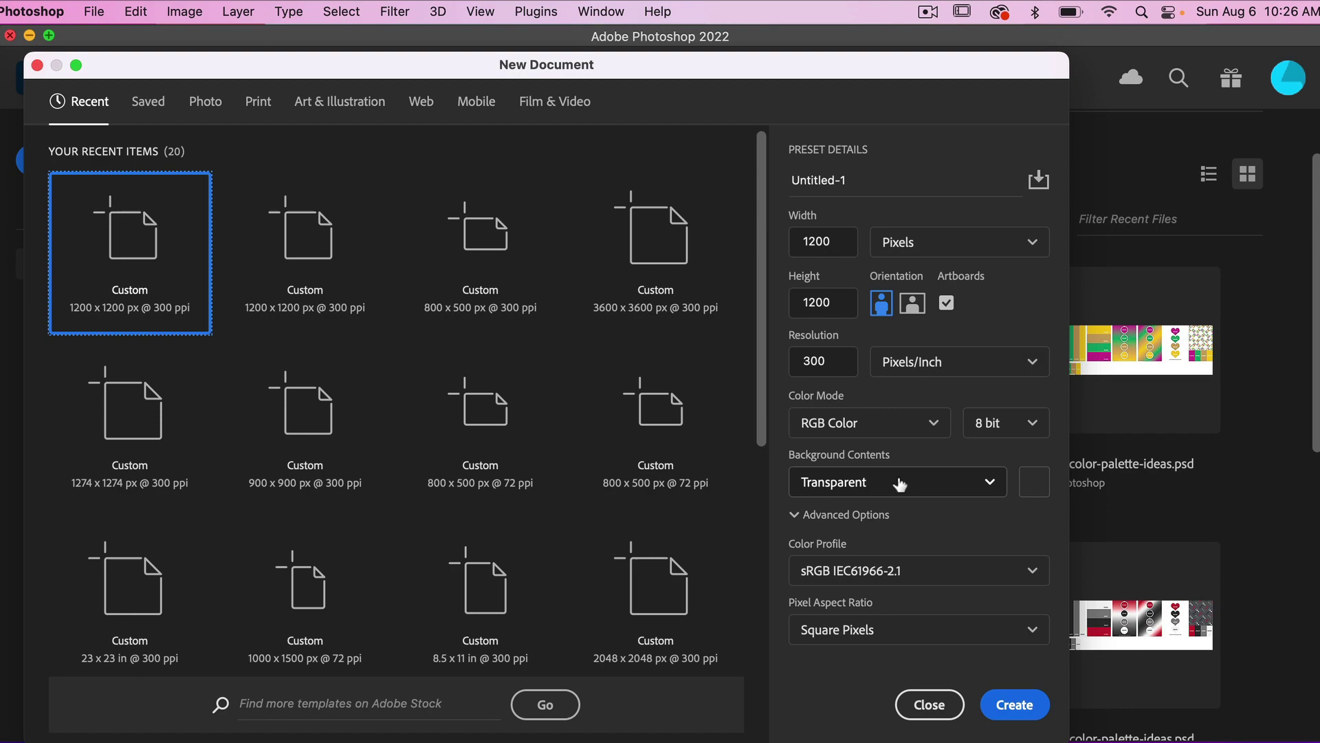
left_click(1008, 709)
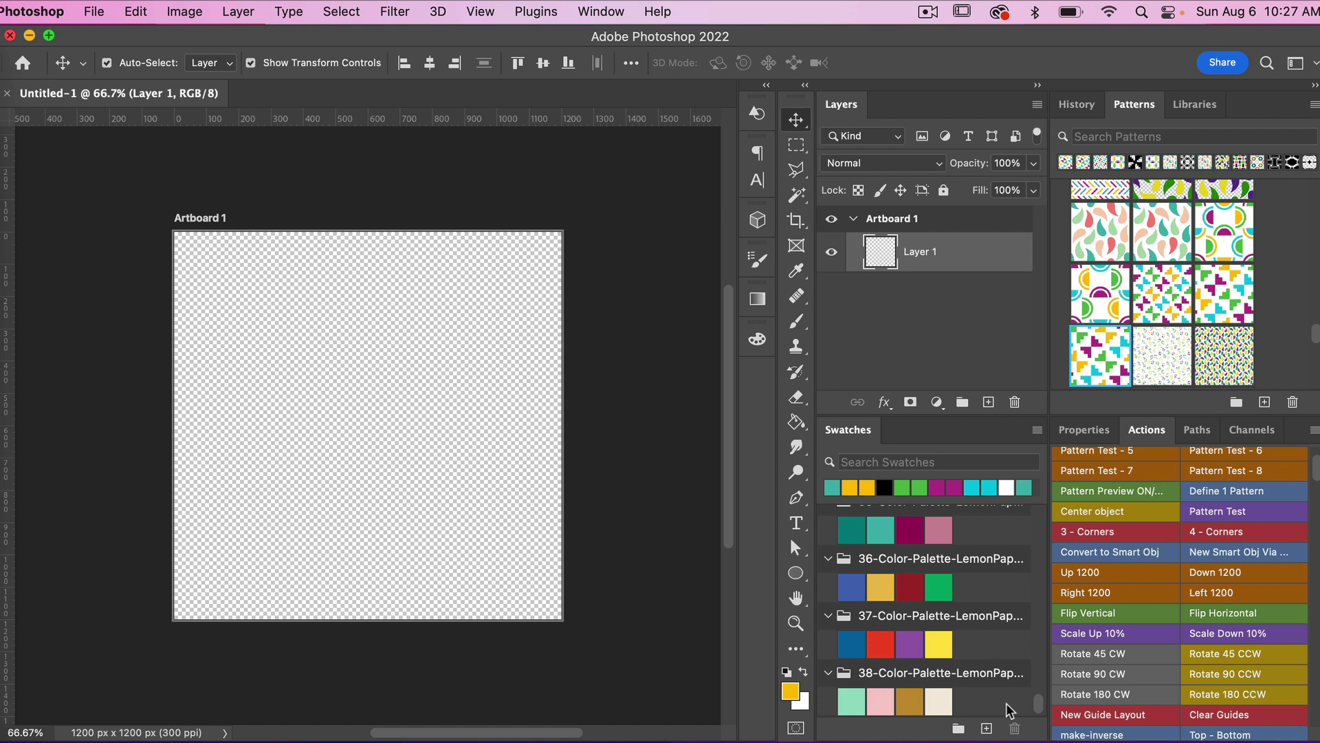
Draw a 6-sided polygon hexagon, enlarge it to fill most of Artboard 1 and centre it
left_click(795, 574)
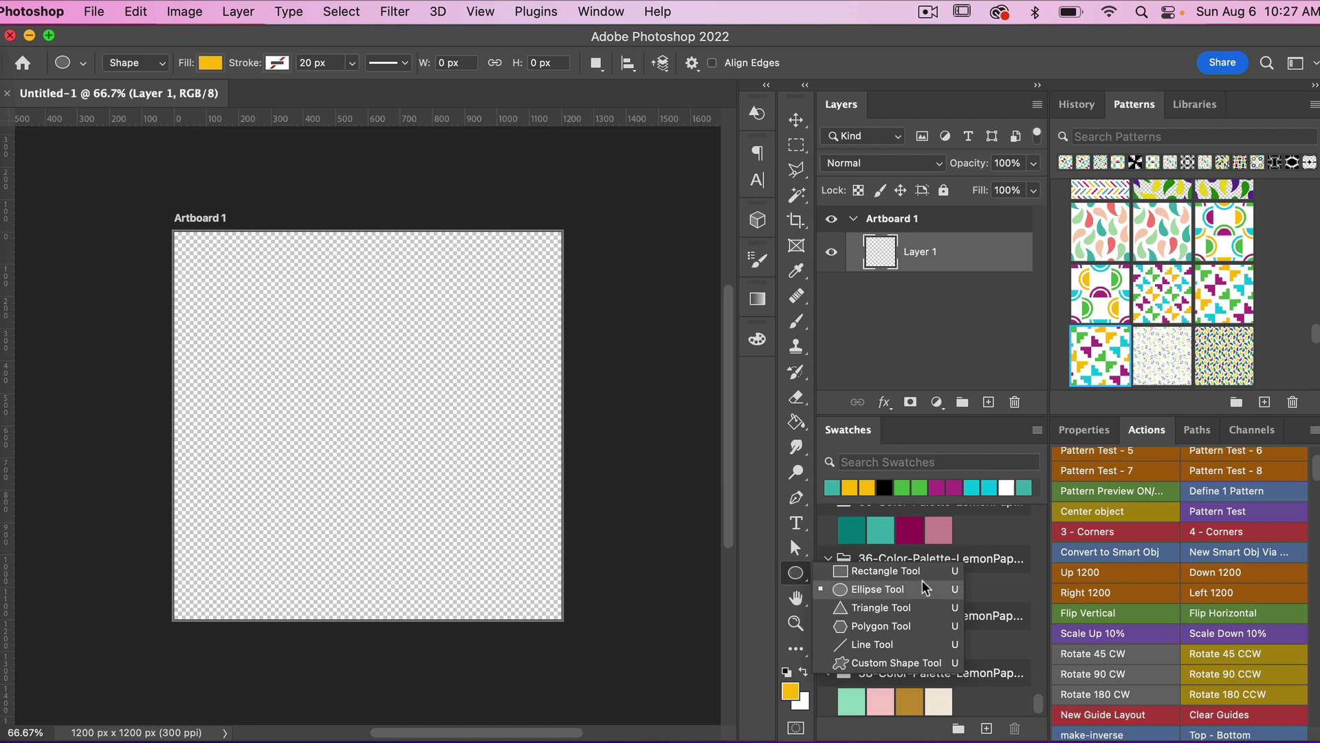
left_click(881, 626)
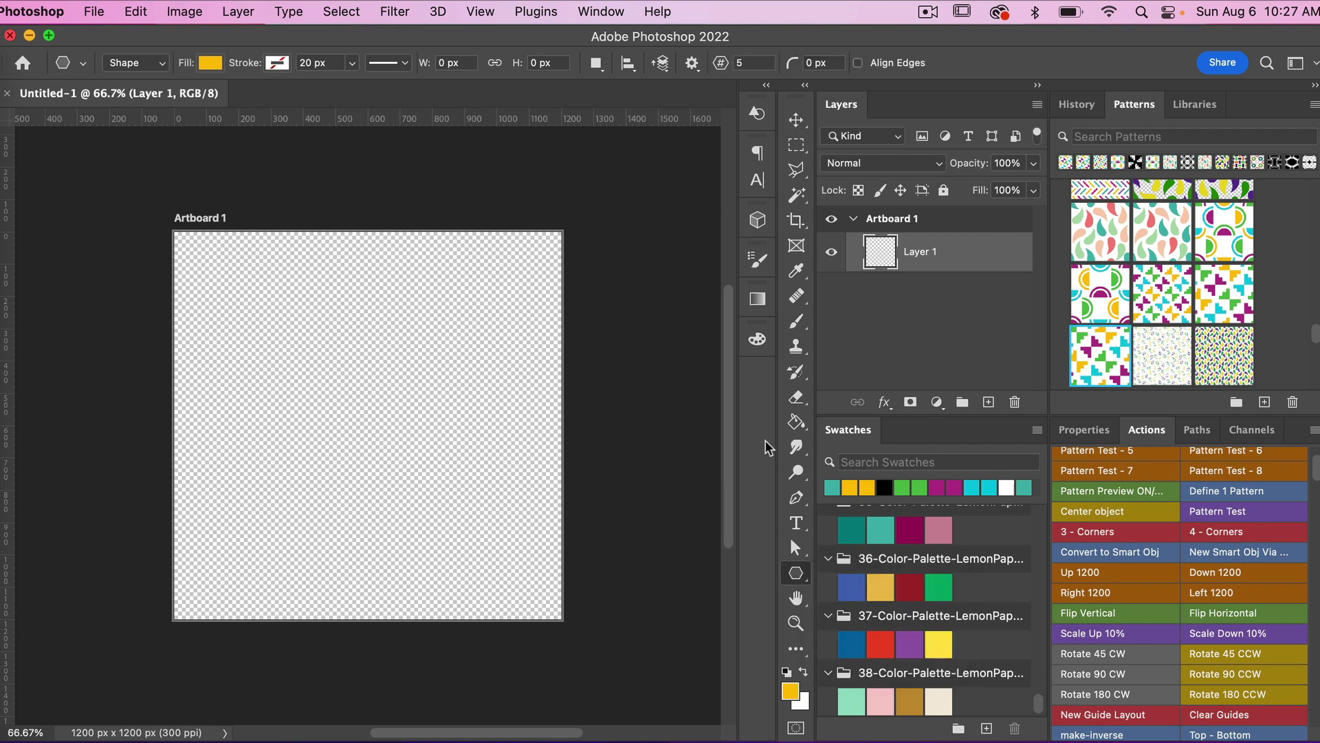
double_click(748, 63)
type("6")
left_click_drag(296, 363, 572, 616)
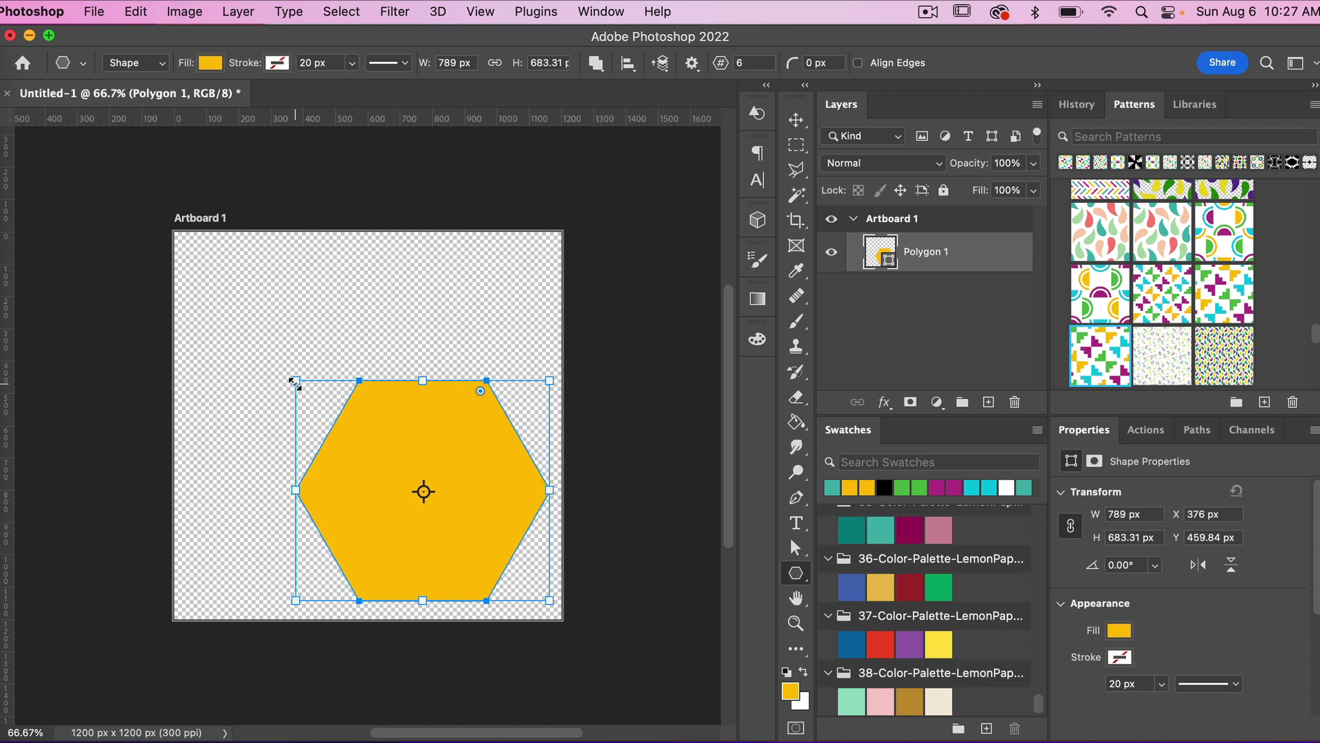
left_click_drag(296, 380, 175, 292)
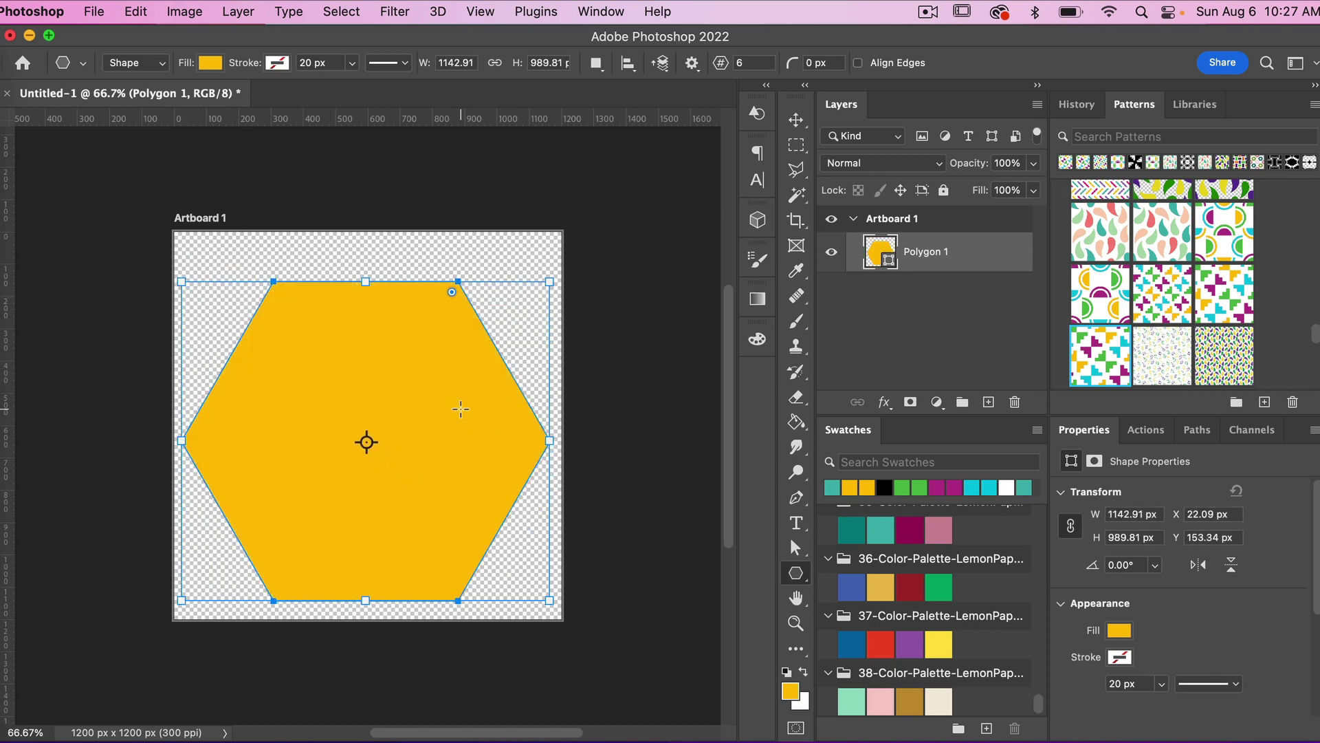
key("v")
mouse_move(444, 407)
left_mouse_down()
mouse_move(451, 386)
mouse_move(445, 404)
left_mouse_up()
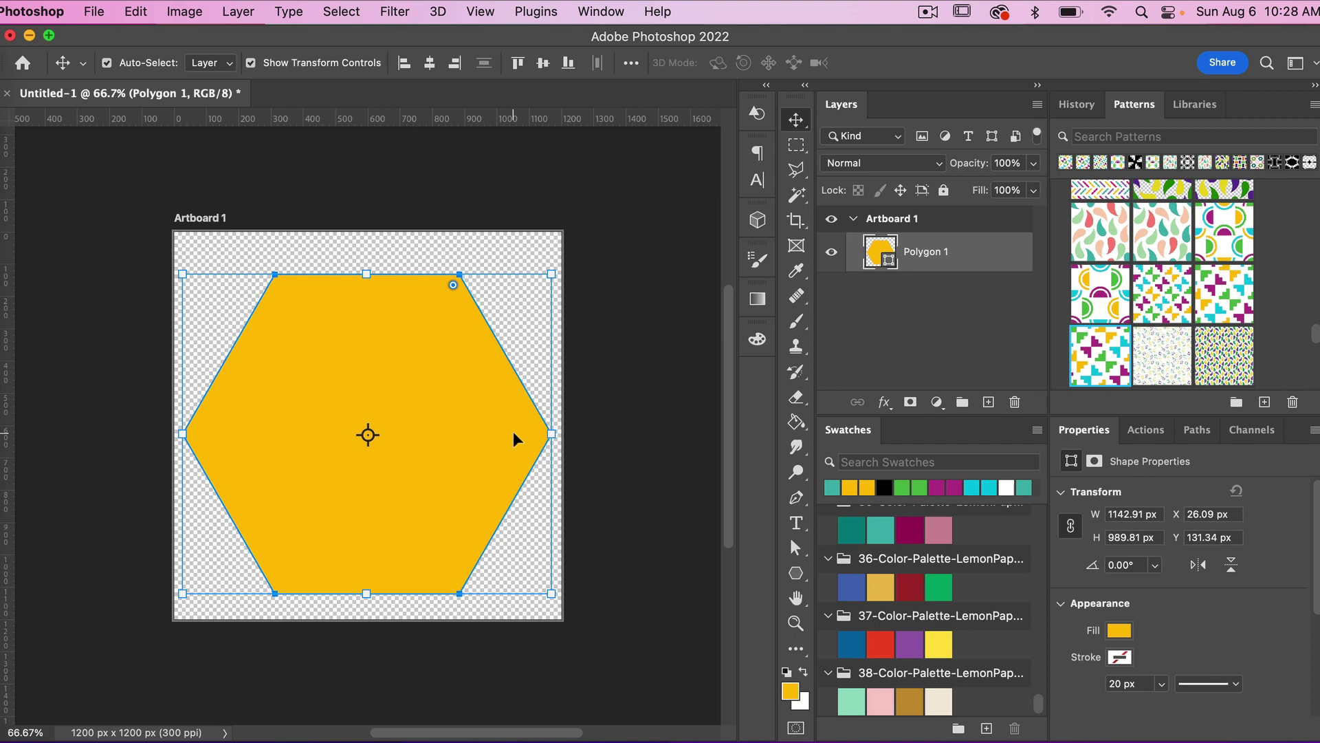
Place the aerial beach JPEG as an embedded image and scale it to cover the artboard
left_click(94, 12)
left_click(141, 366)
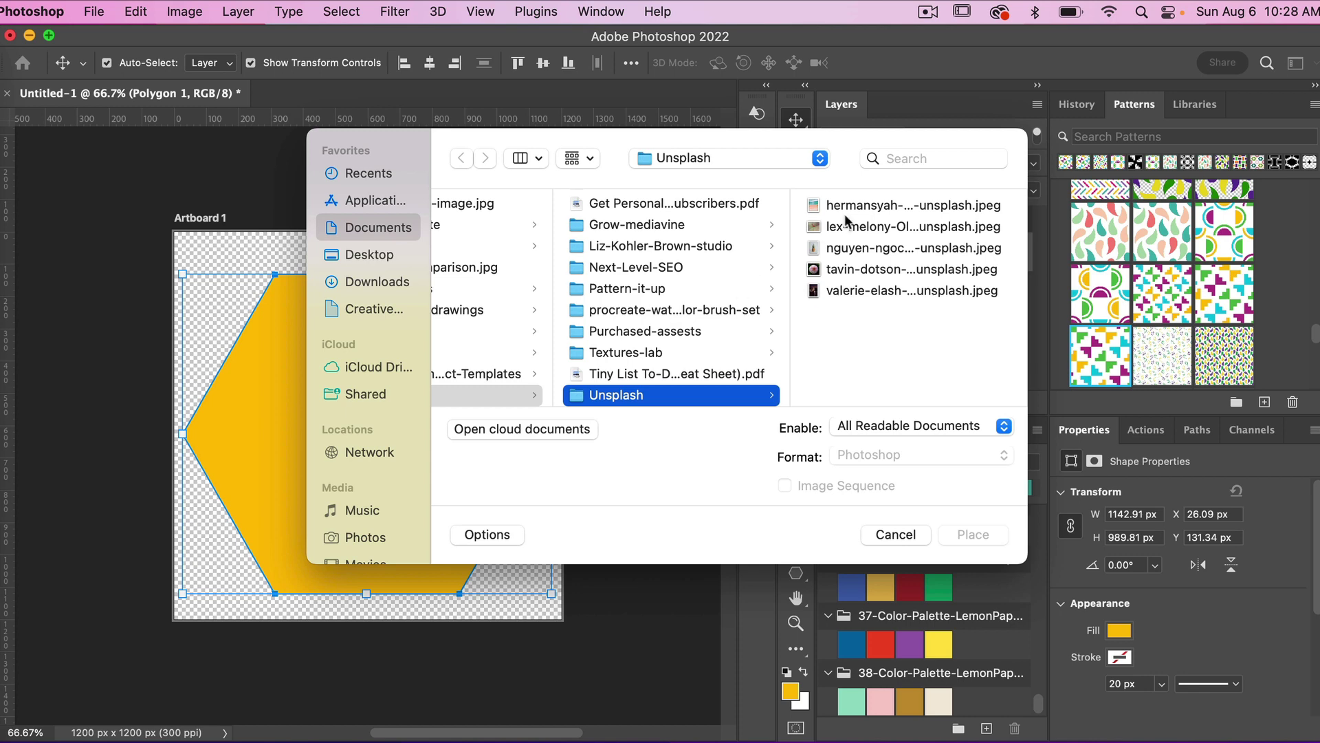
left_click(868, 205)
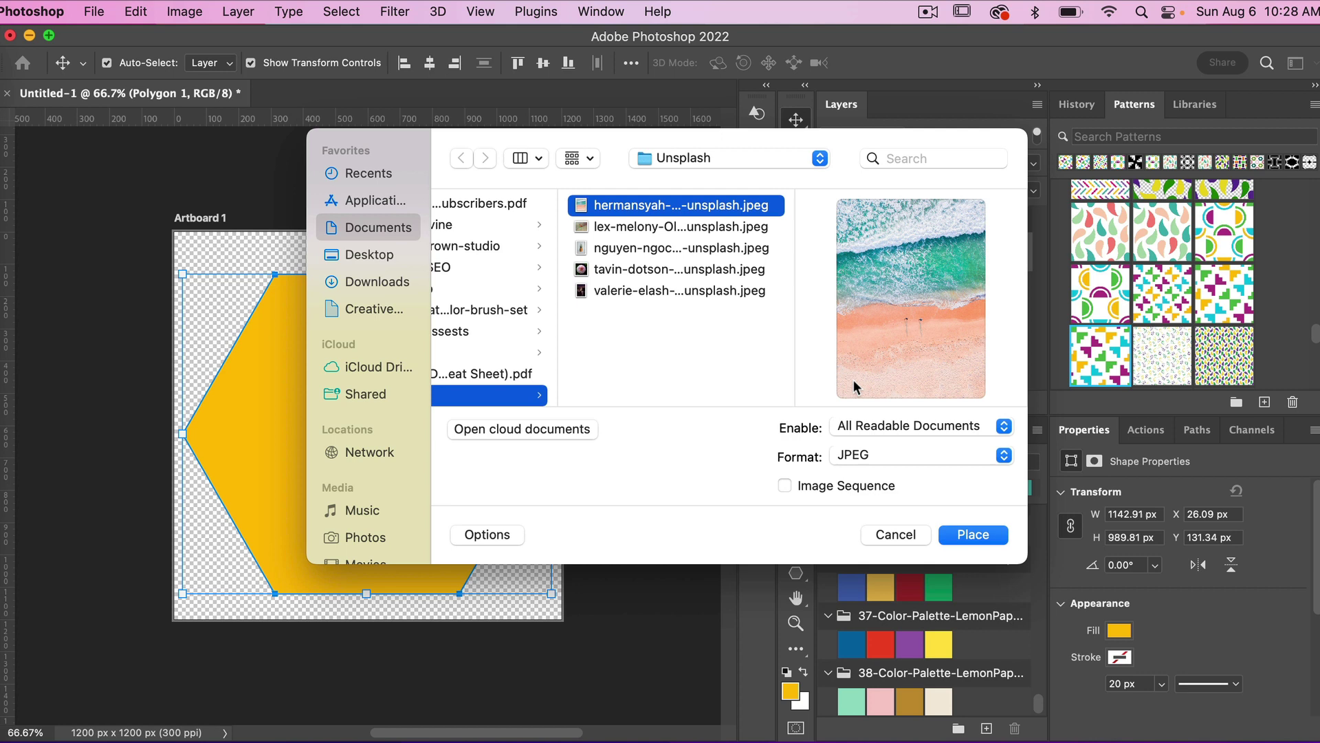
left_click(975, 535)
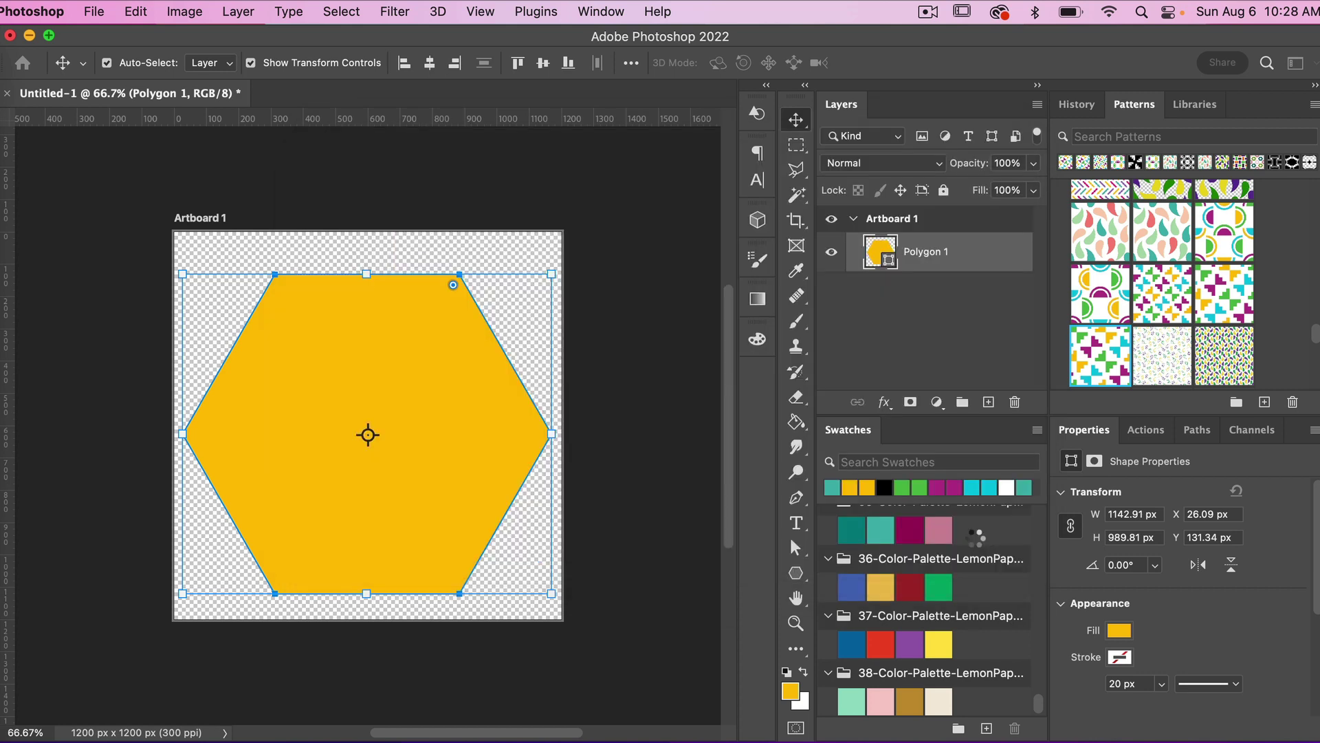
left_click_drag(512, 619, 556, 677)
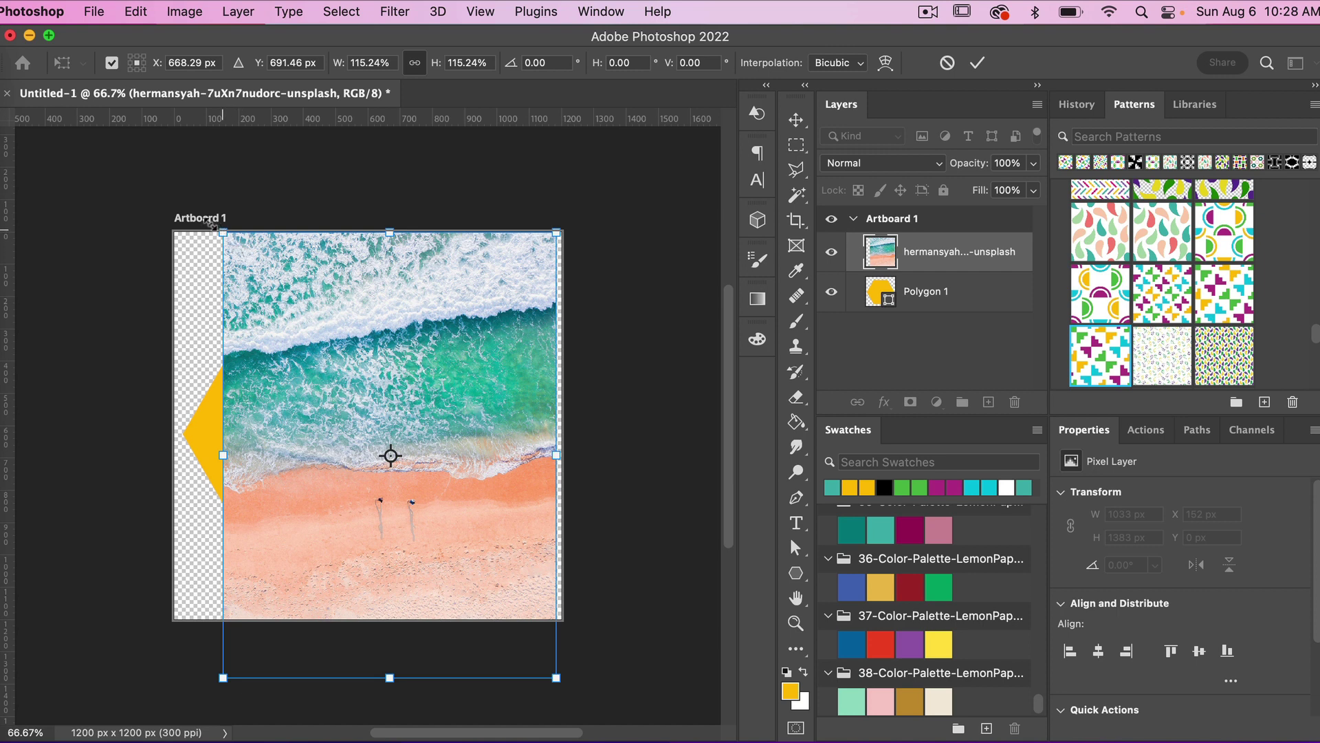
left_click_drag(223, 233, 148, 182)
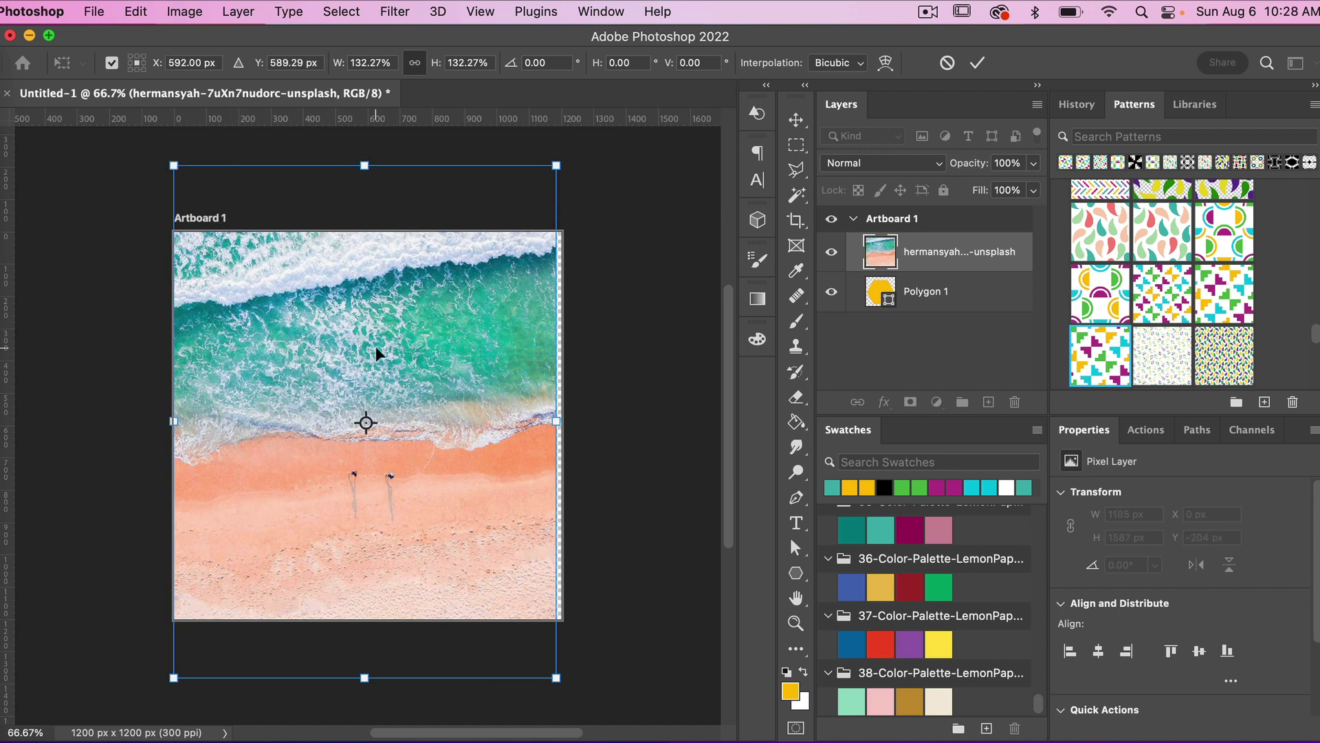
left_click(978, 64)
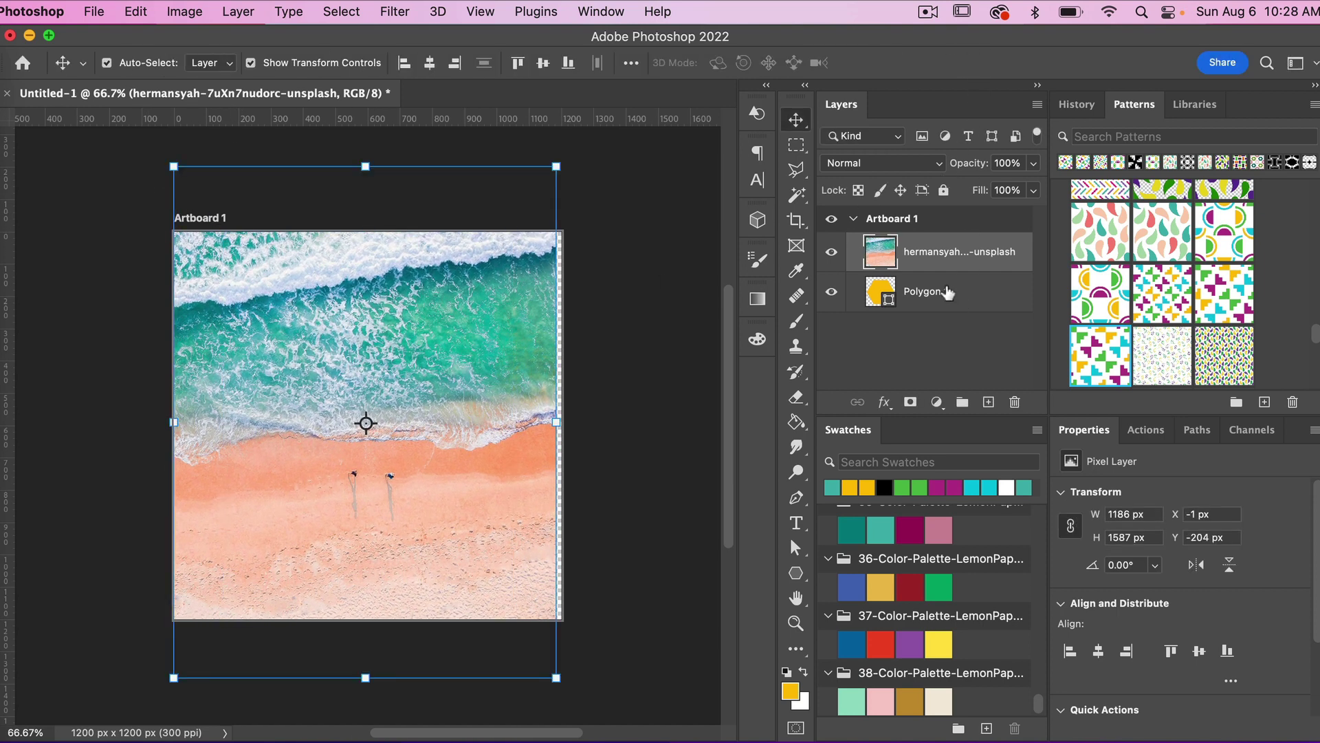
Clip the beach photo to the Polygon 1 hexagon with a clipping mask
right_click(941, 258)
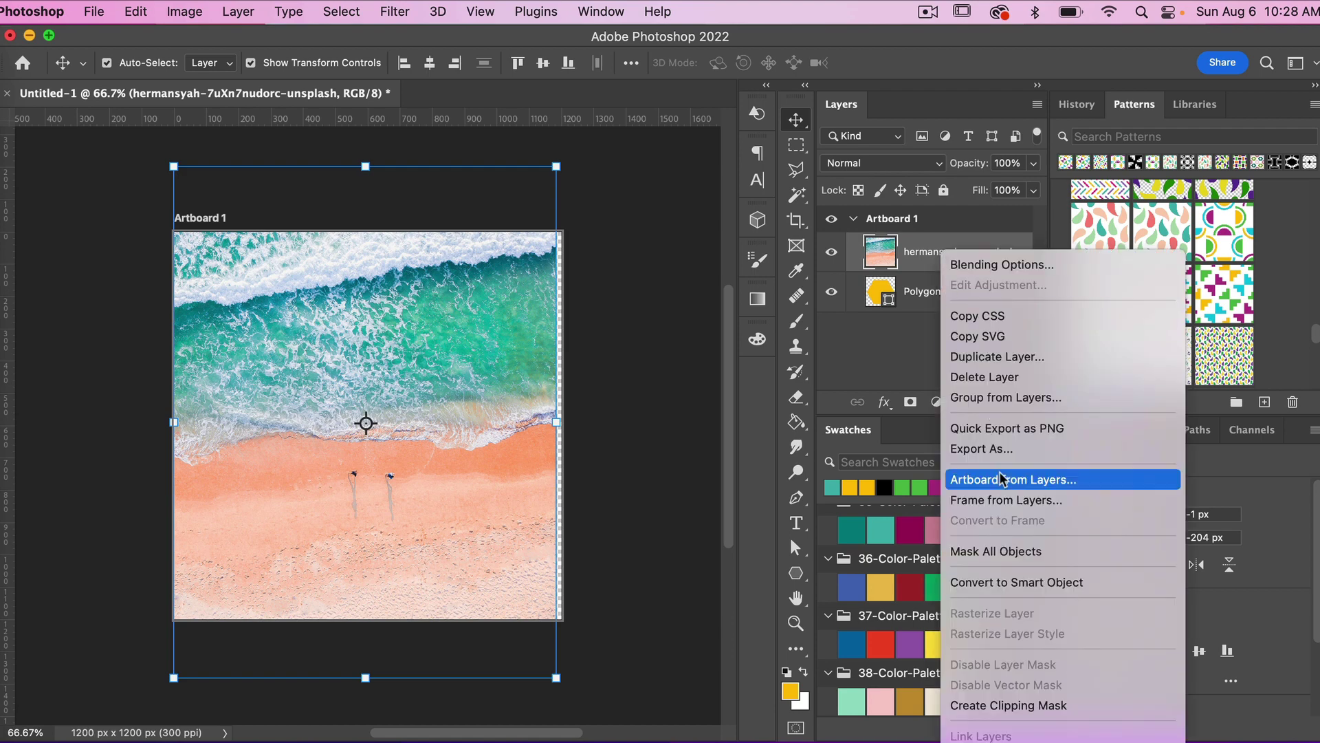
left_click(1004, 707)
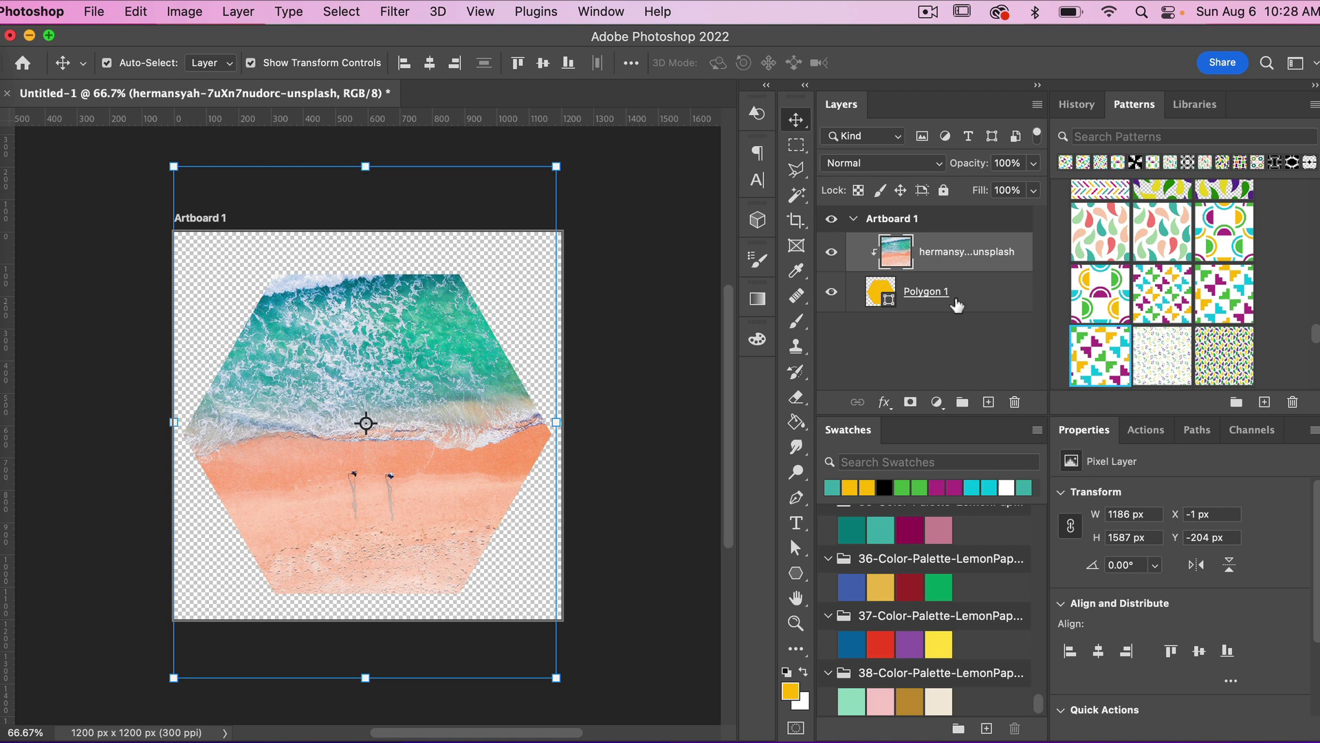
left_click(959, 298)
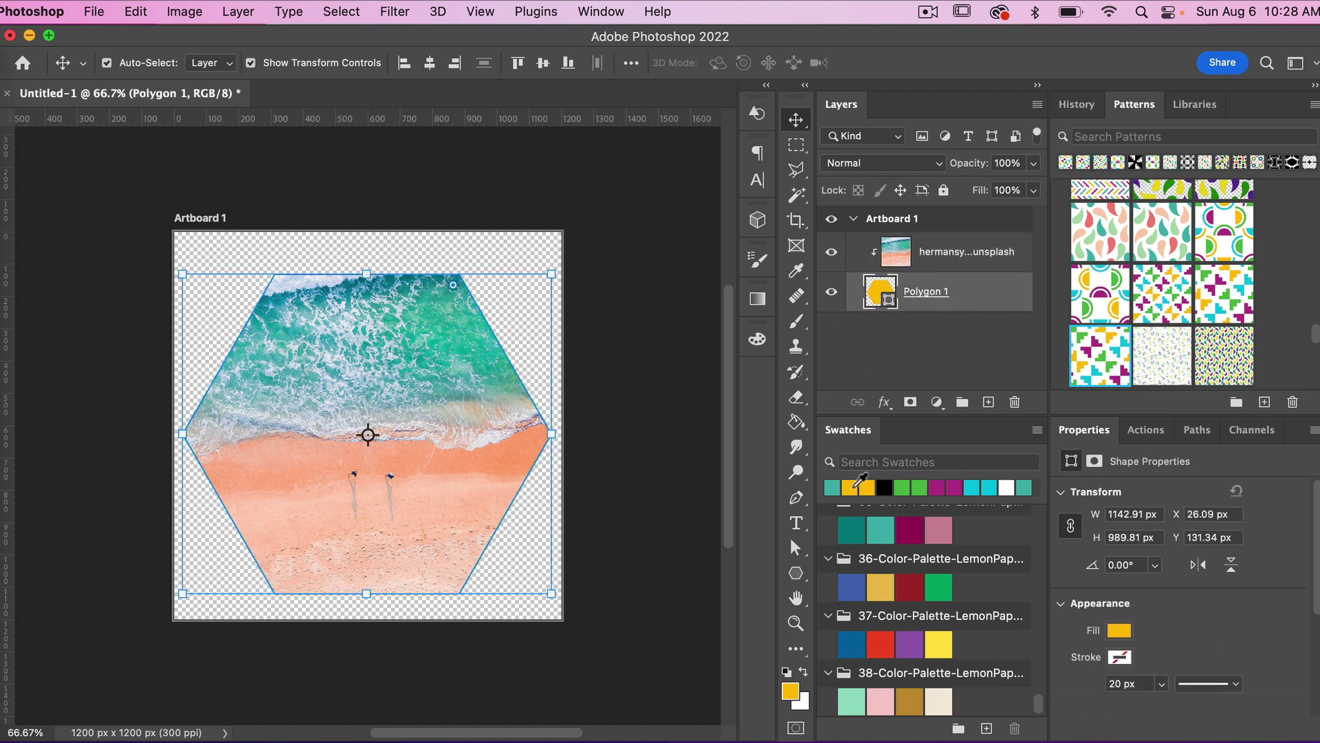
Give the hexagon a cyan 100 px stroke
left_click(796, 573)
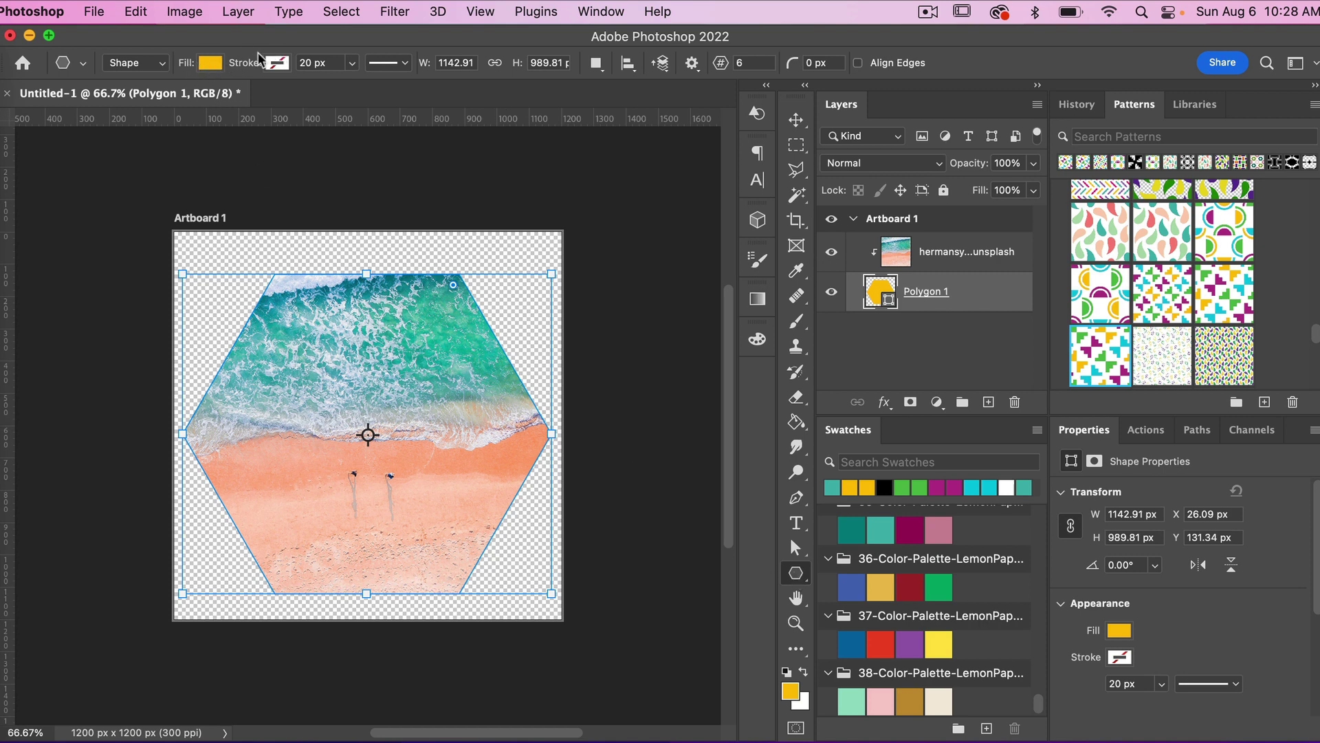
left_click(278, 64)
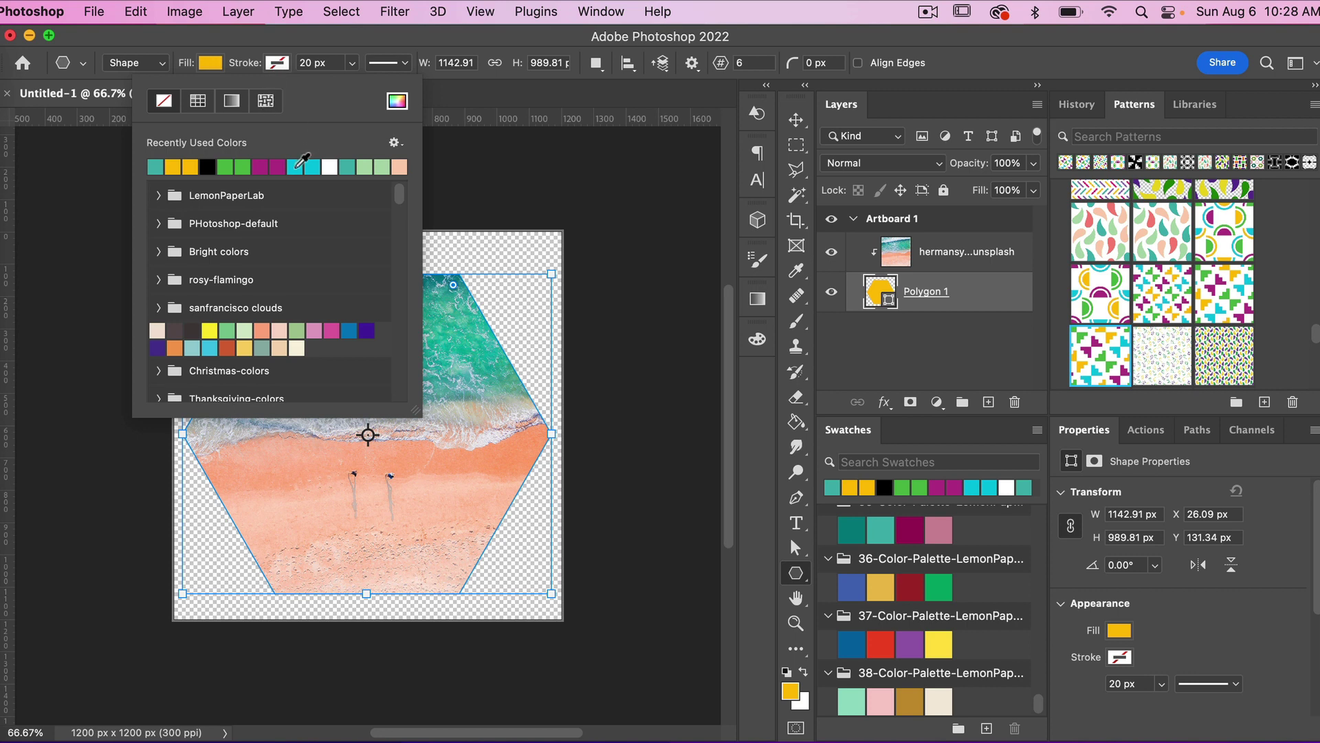
left_click(297, 166)
left_click(325, 63)
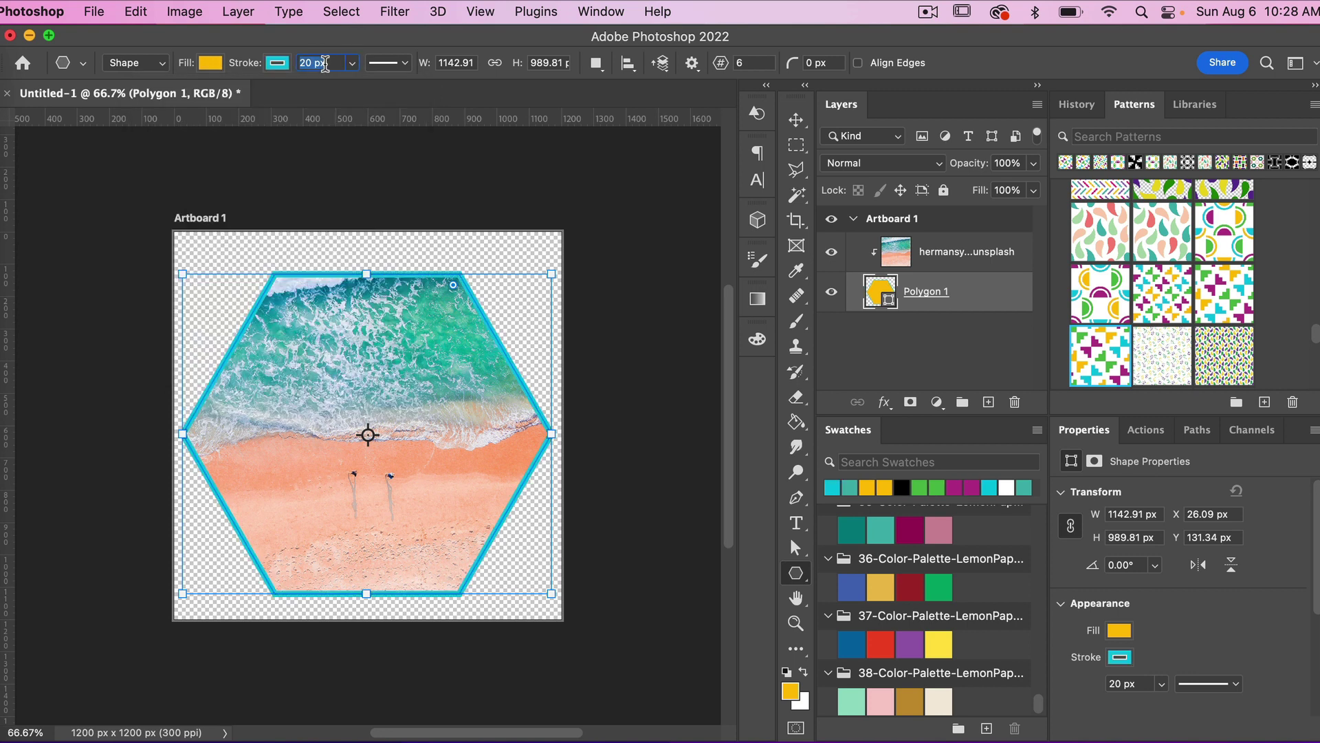
type("100")
key("Return")
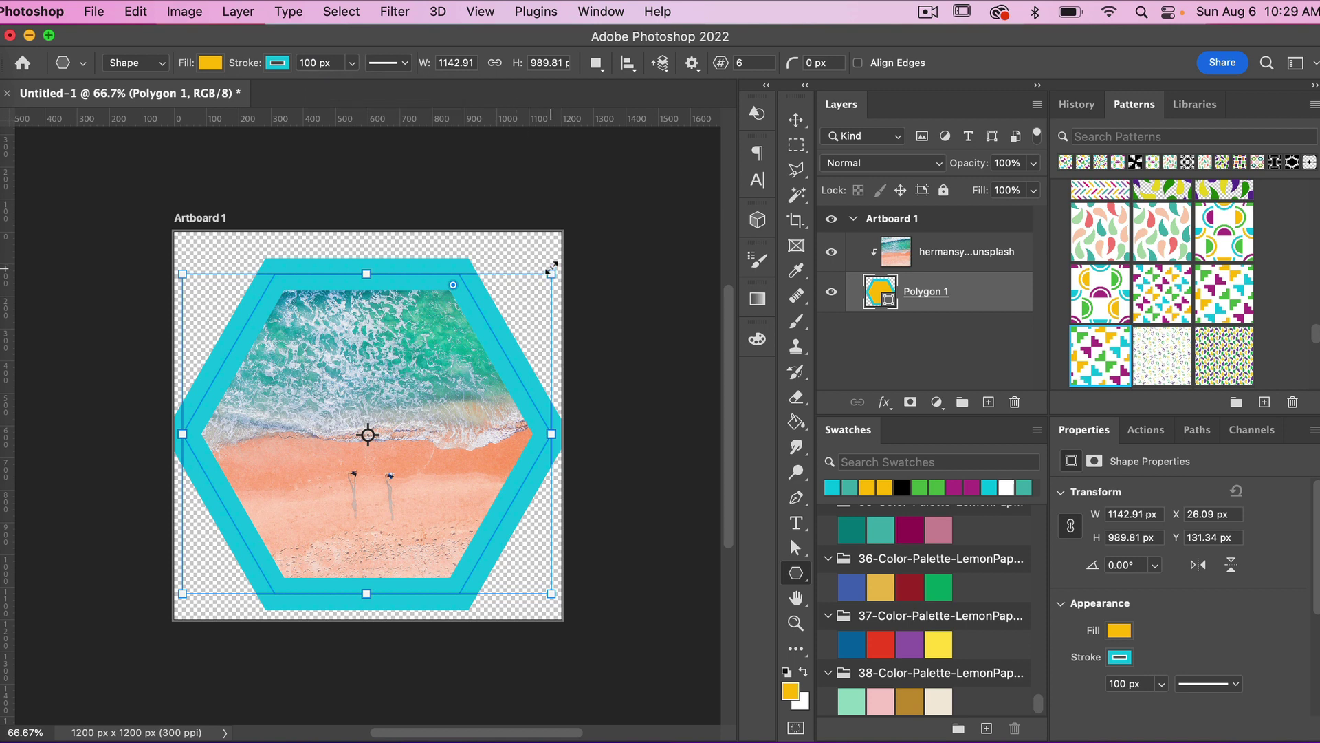
Shrink the hexagon slightly and shift the beach photo down-left inside it
left_click_drag(552, 273, 521, 299)
key("v")
mouse_move(402, 386)
left_mouse_down()
mouse_move(388, 401)
mouse_move(416, 403)
left_mouse_up()
left_click(400, 415, "shift")
left_click(633, 410)
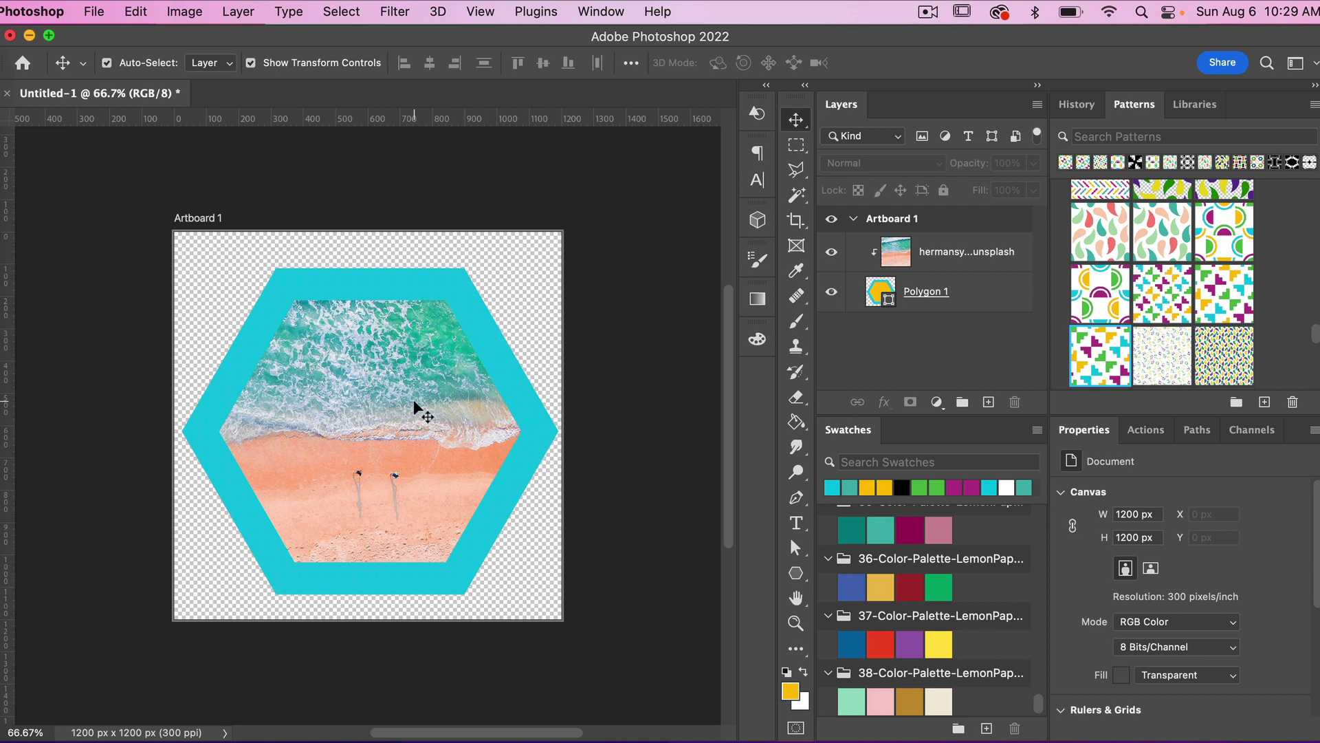
Export the artboards to PDF in the test-new folder with prefix frame-with-border
left_click(95, 14)
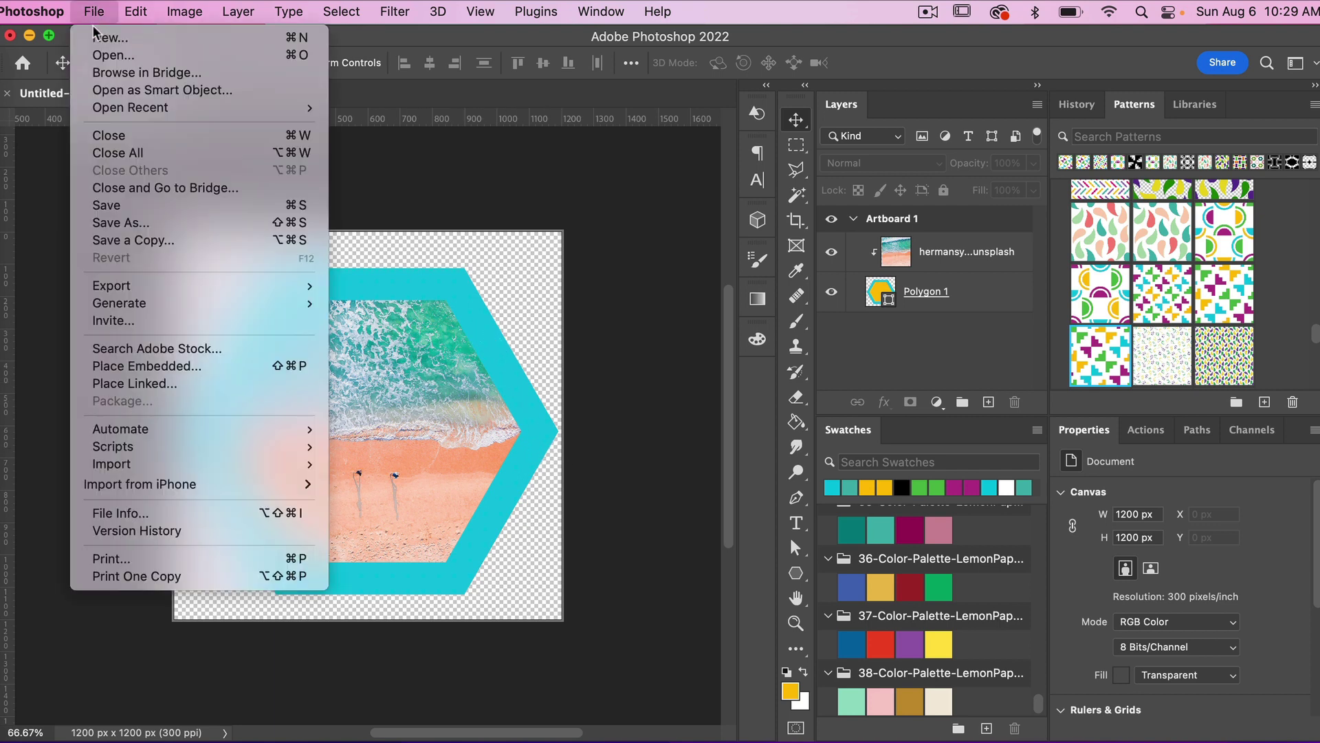
mouse_move(175, 289)
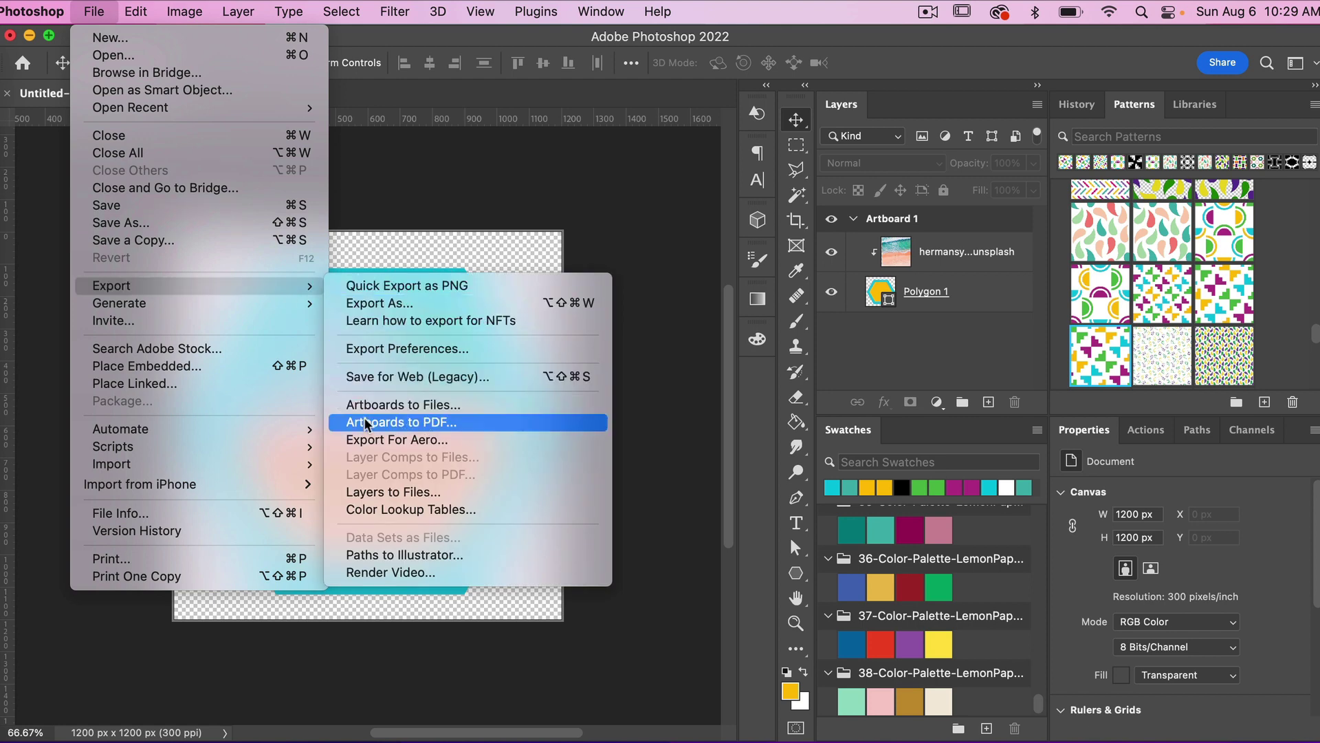
left_click(404, 426)
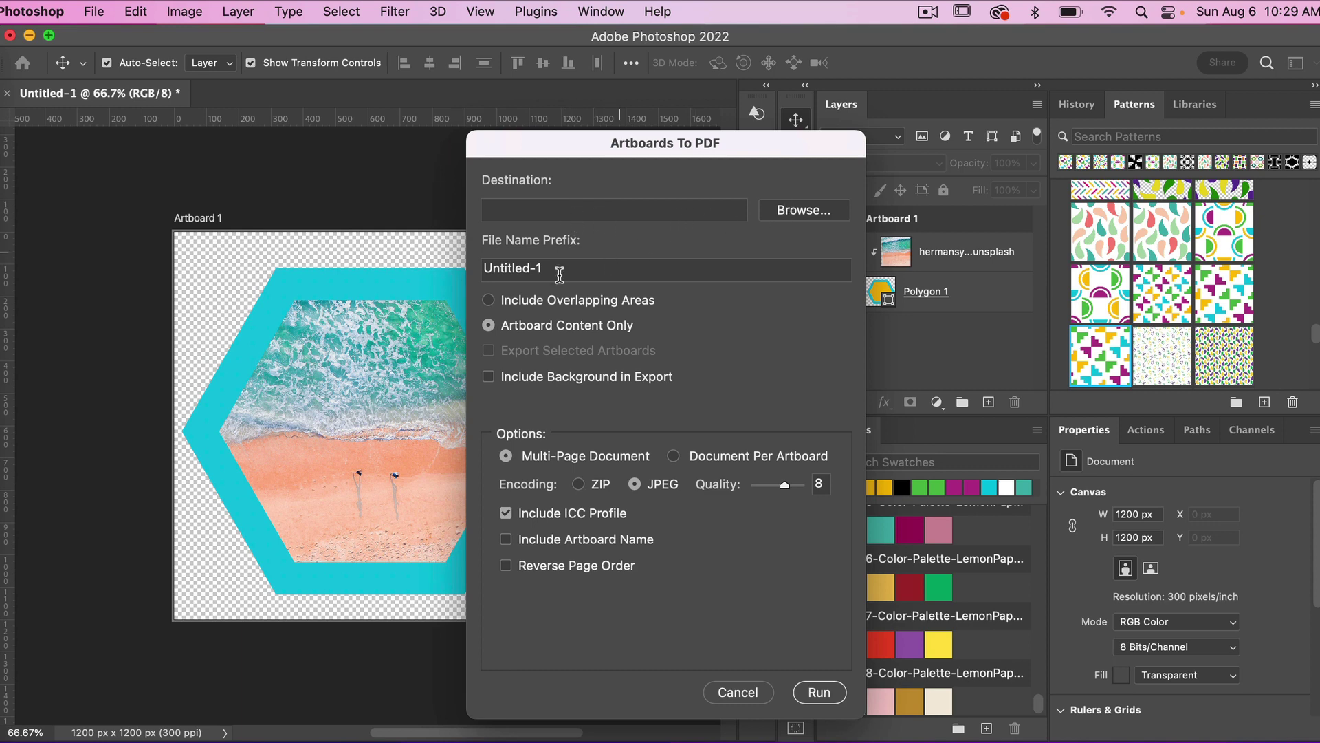
left_click(802, 208)
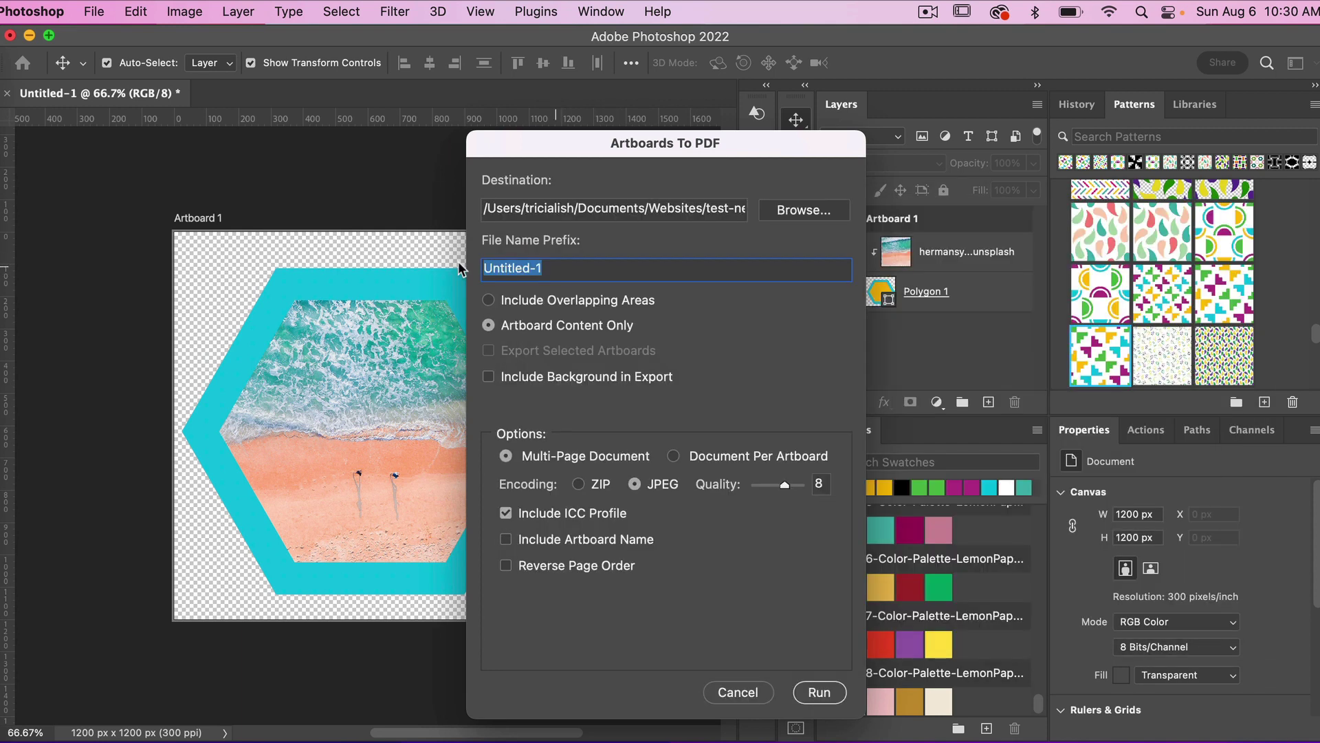
type("frame-with-border")
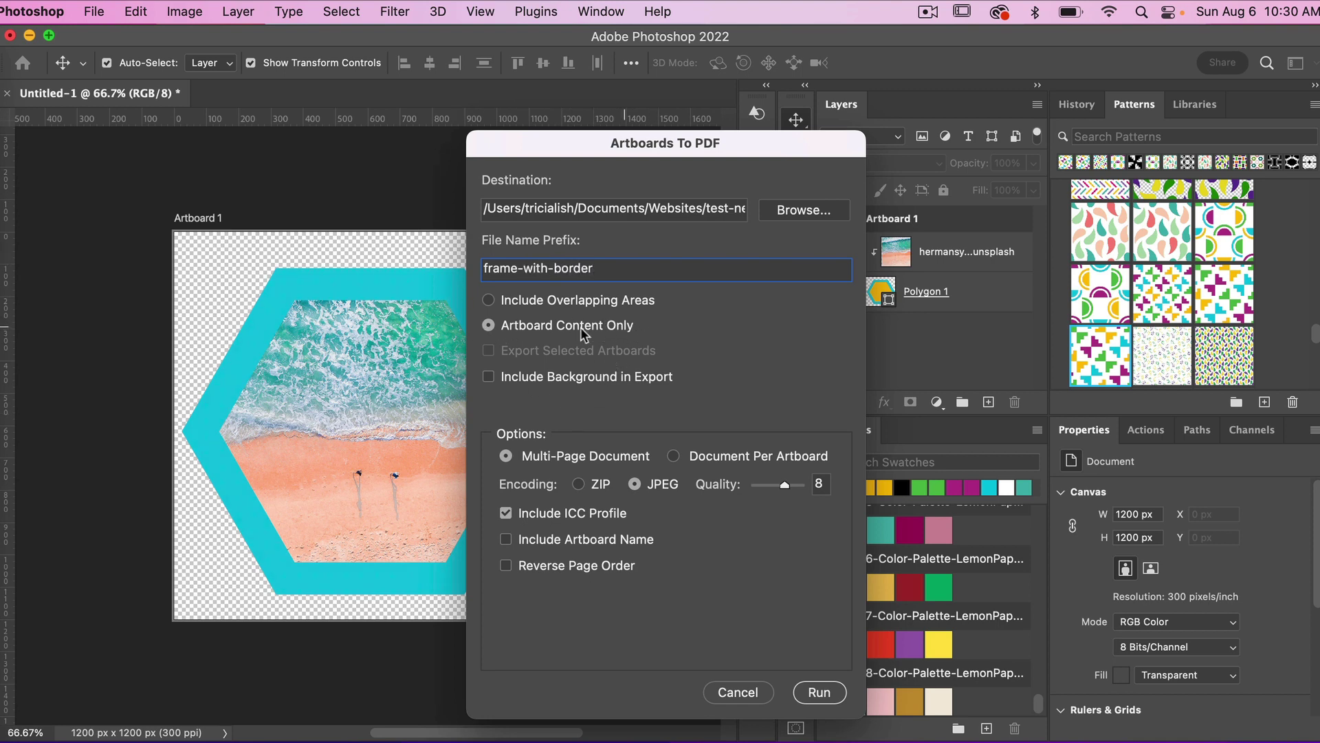
left_click(820, 693)
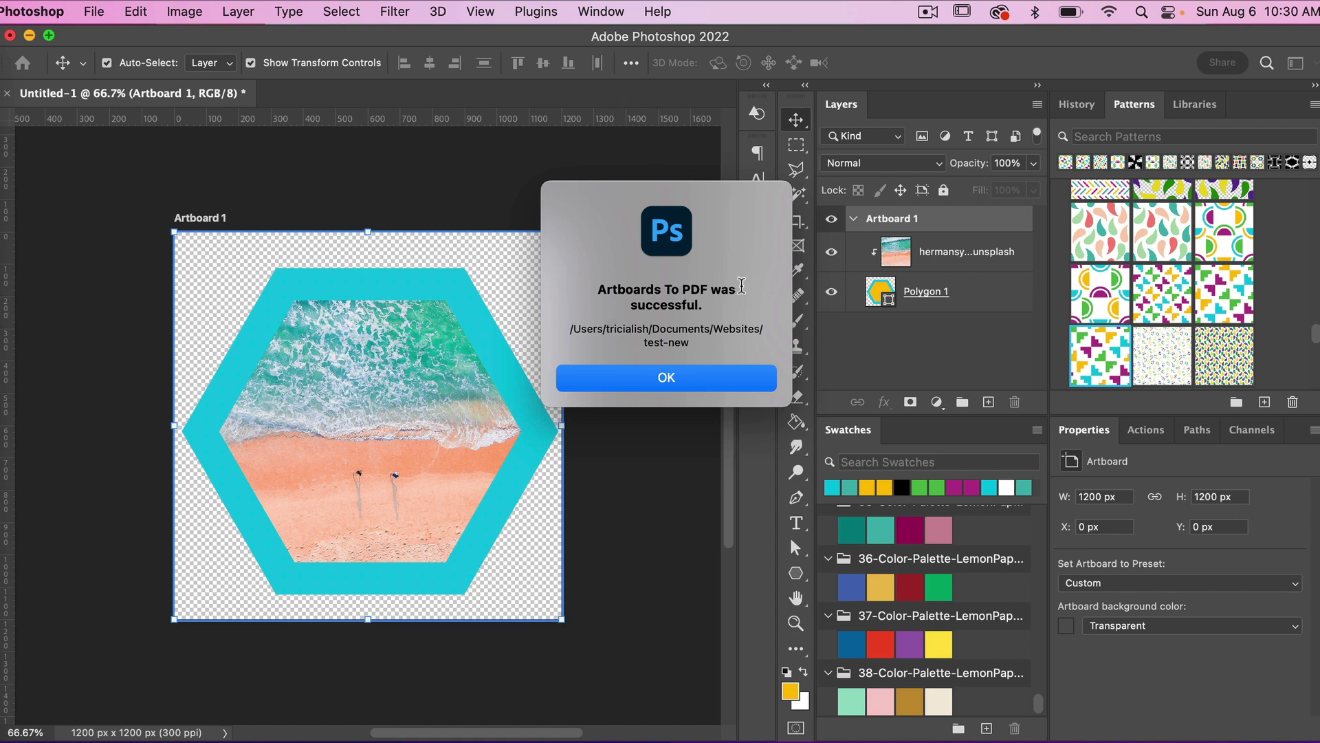
left_click(679, 388)
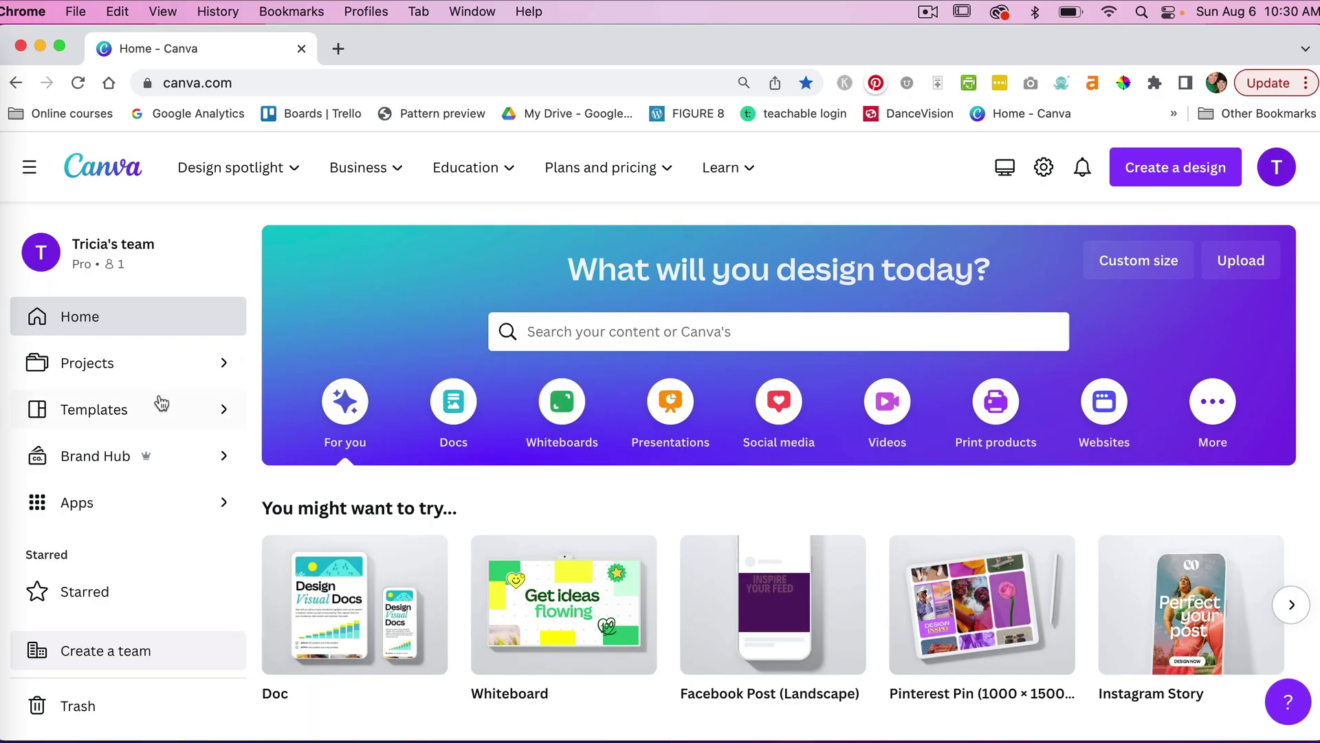
Upload frame-with-border.pdf to Canva Projects and open the resulting design
left_click(92, 372)
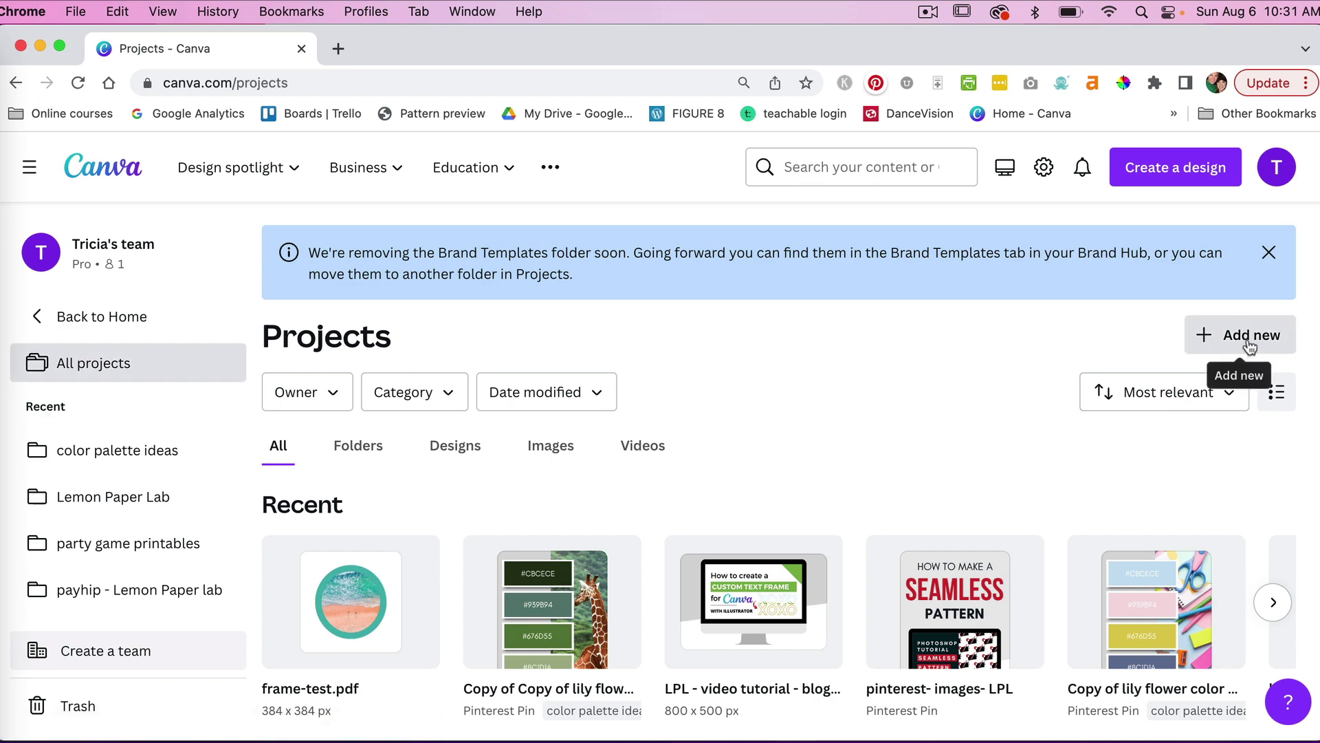
left_click(1250, 346)
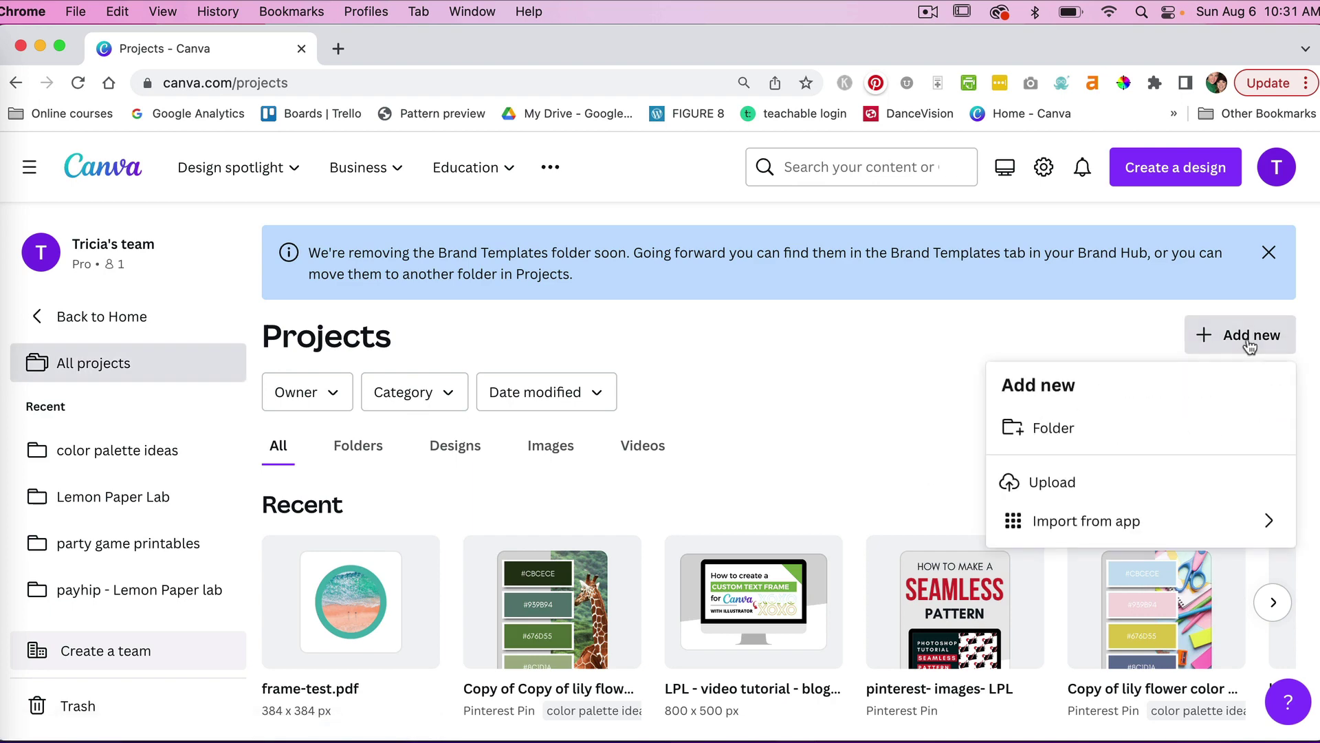
left_click(1084, 479)
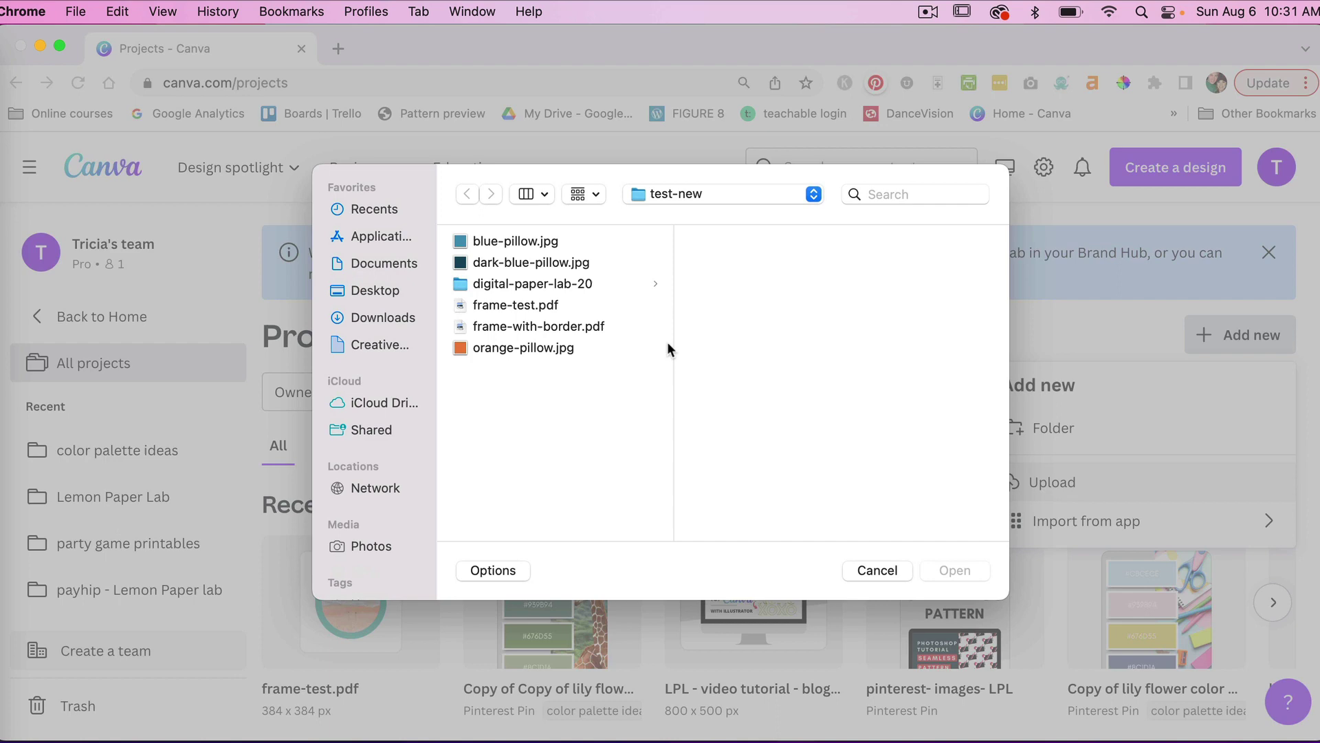
left_click(557, 326)
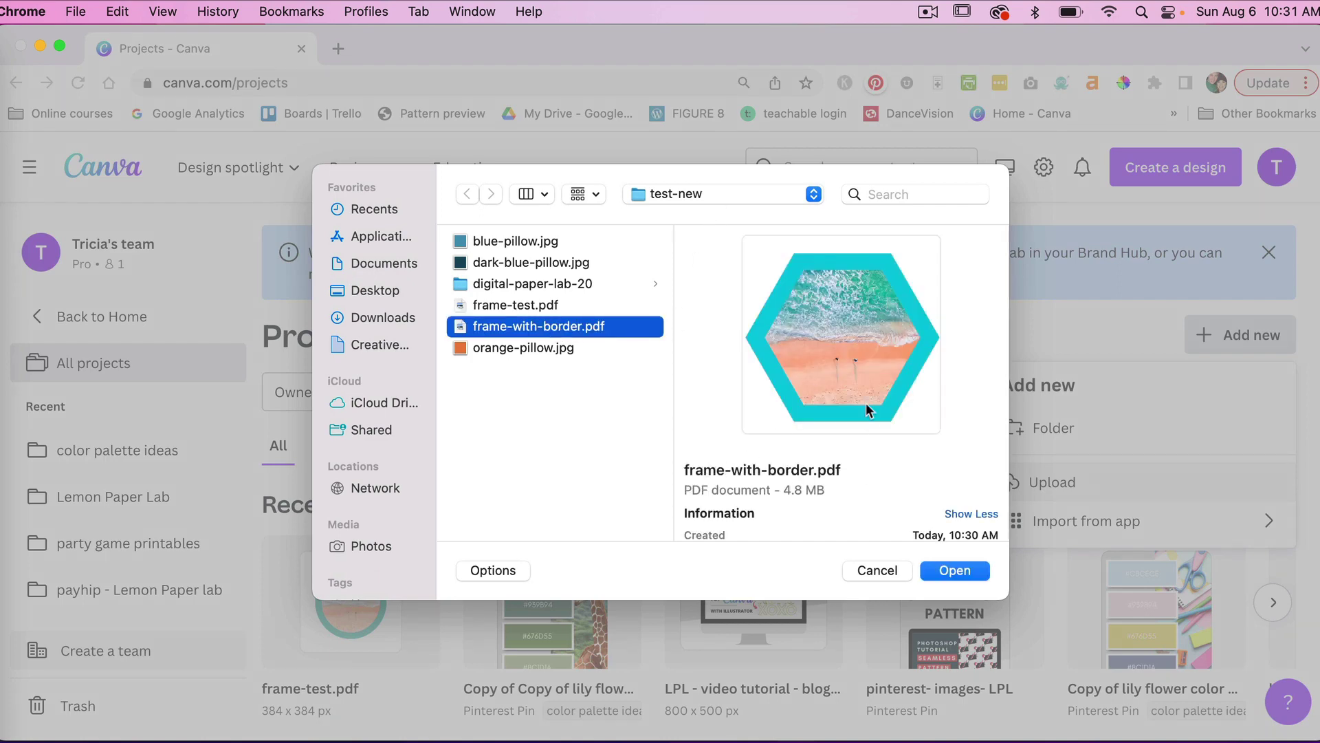
left_click(951, 570)
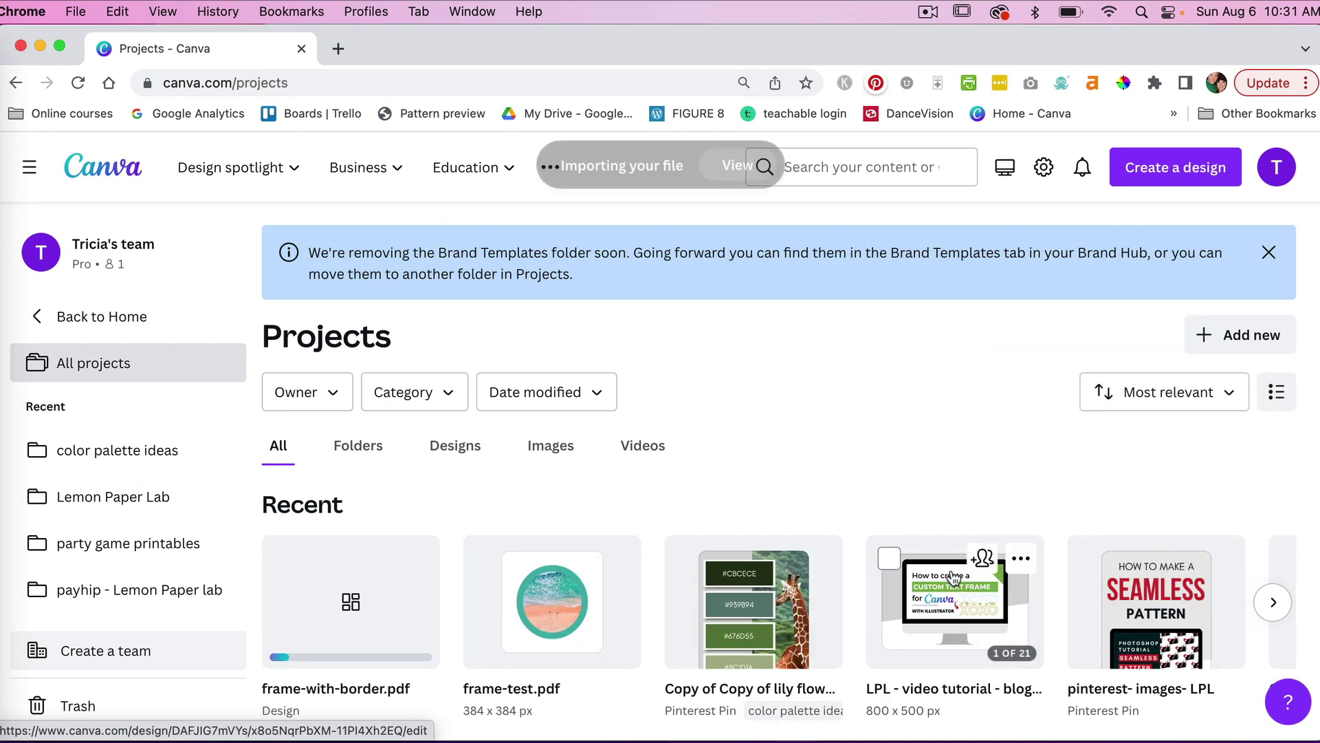
left_click(414, 622)
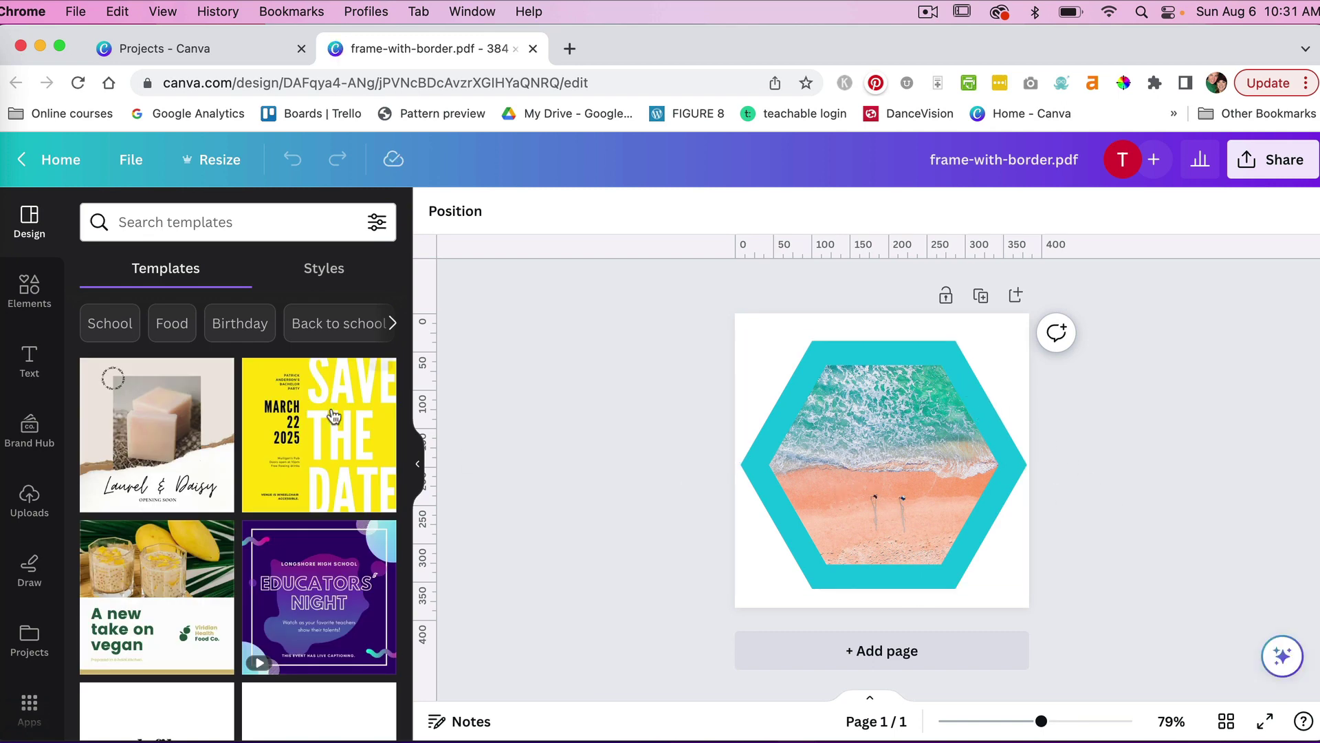
Search Elements photos for 'bee' and drop the bee-on-daisy photo onto the hexagon frame
left_click(29, 288)
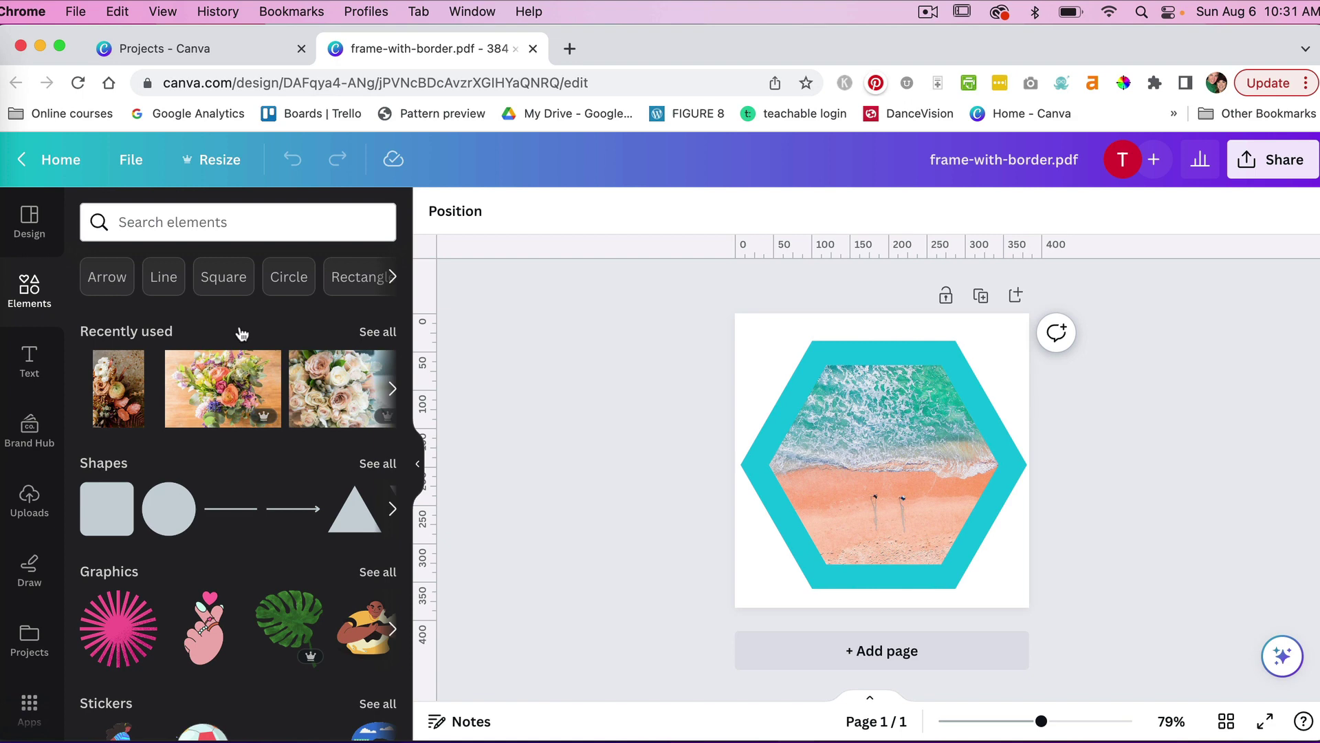
left_click(191, 223)
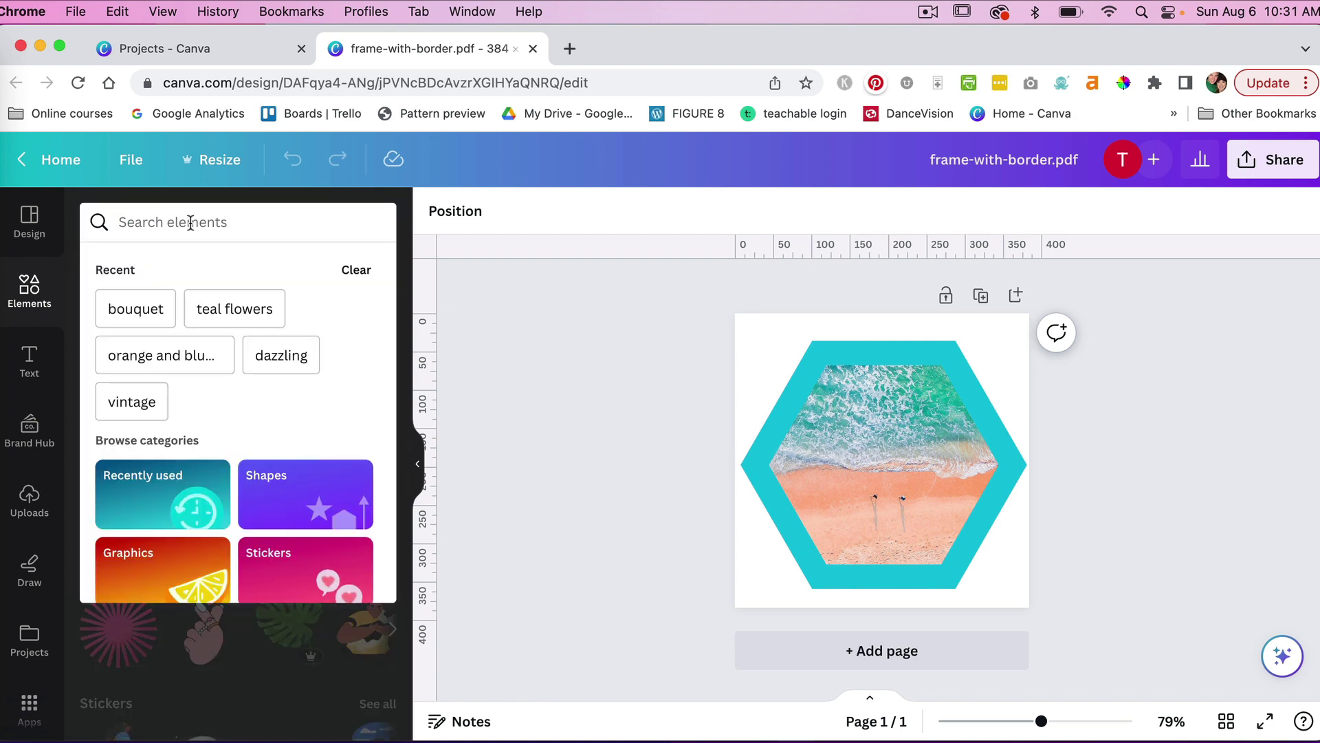
type("bee")
key("Return")
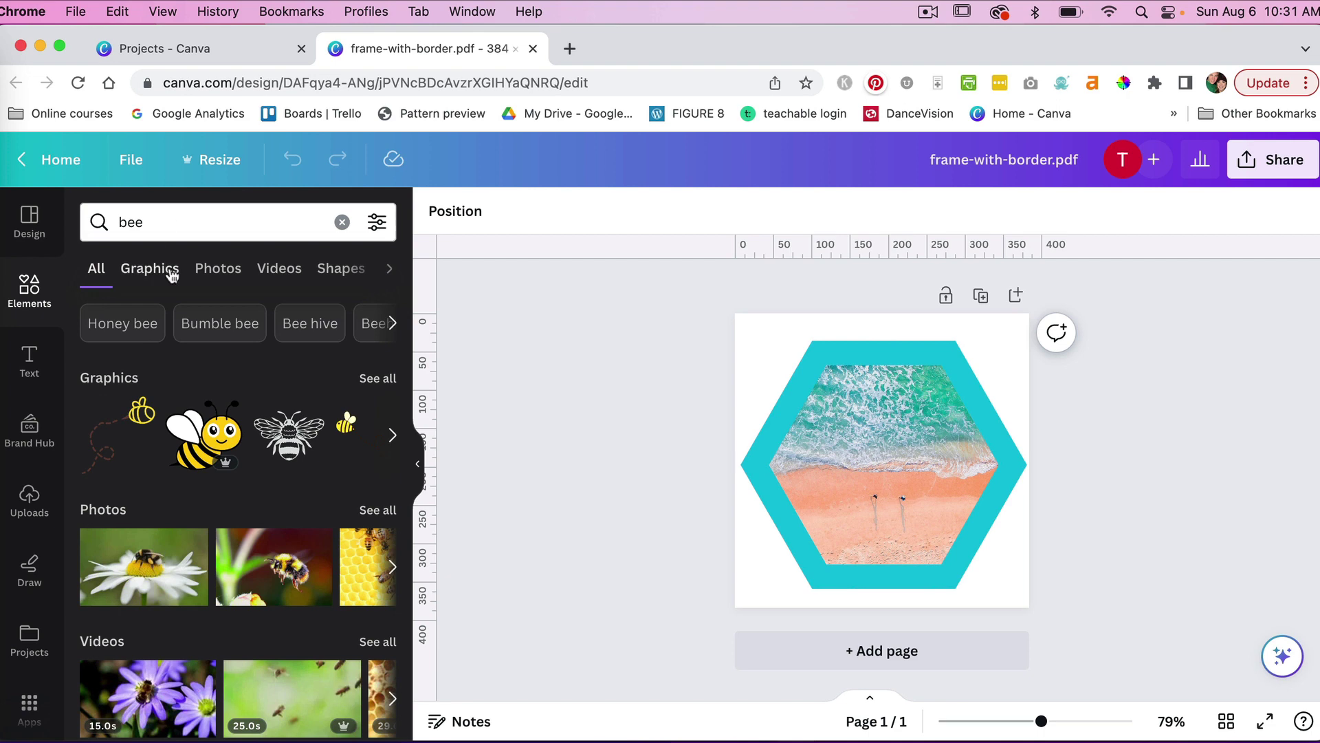
left_click(232, 270)
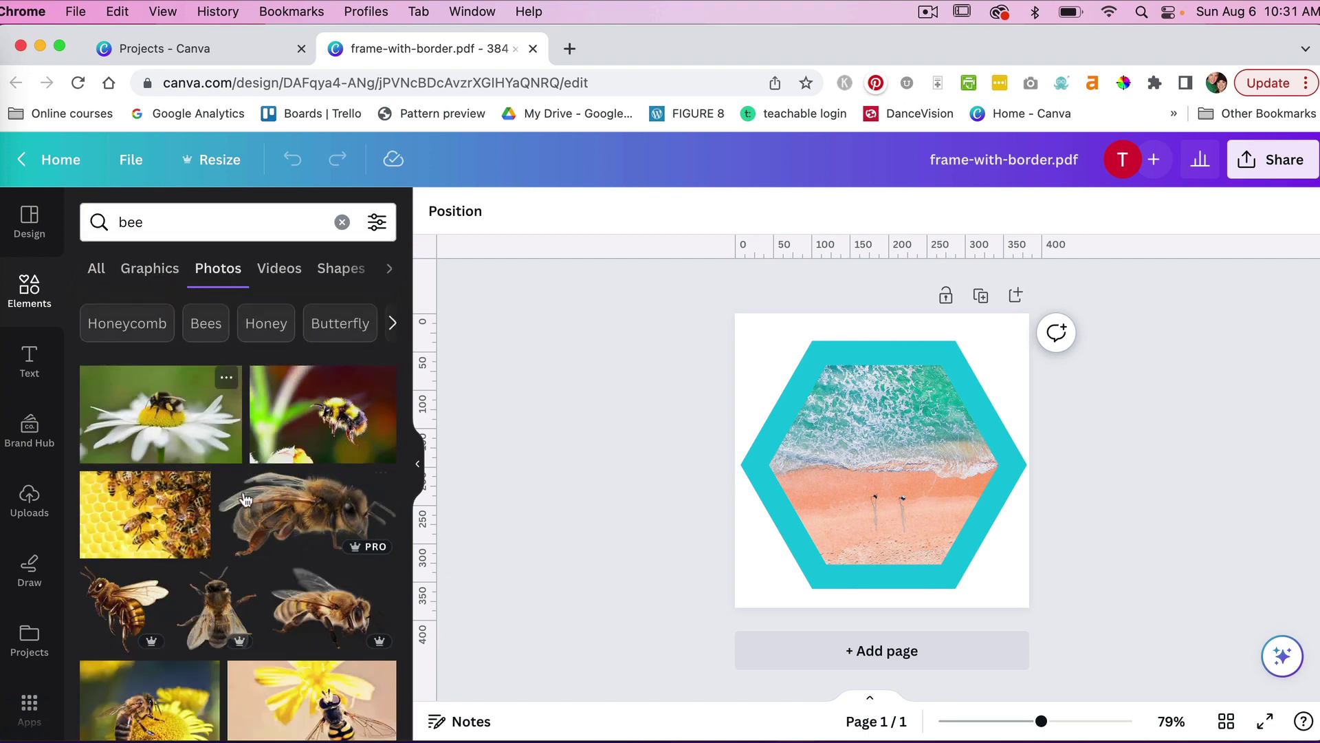
left_click_drag(166, 421, 856, 342)
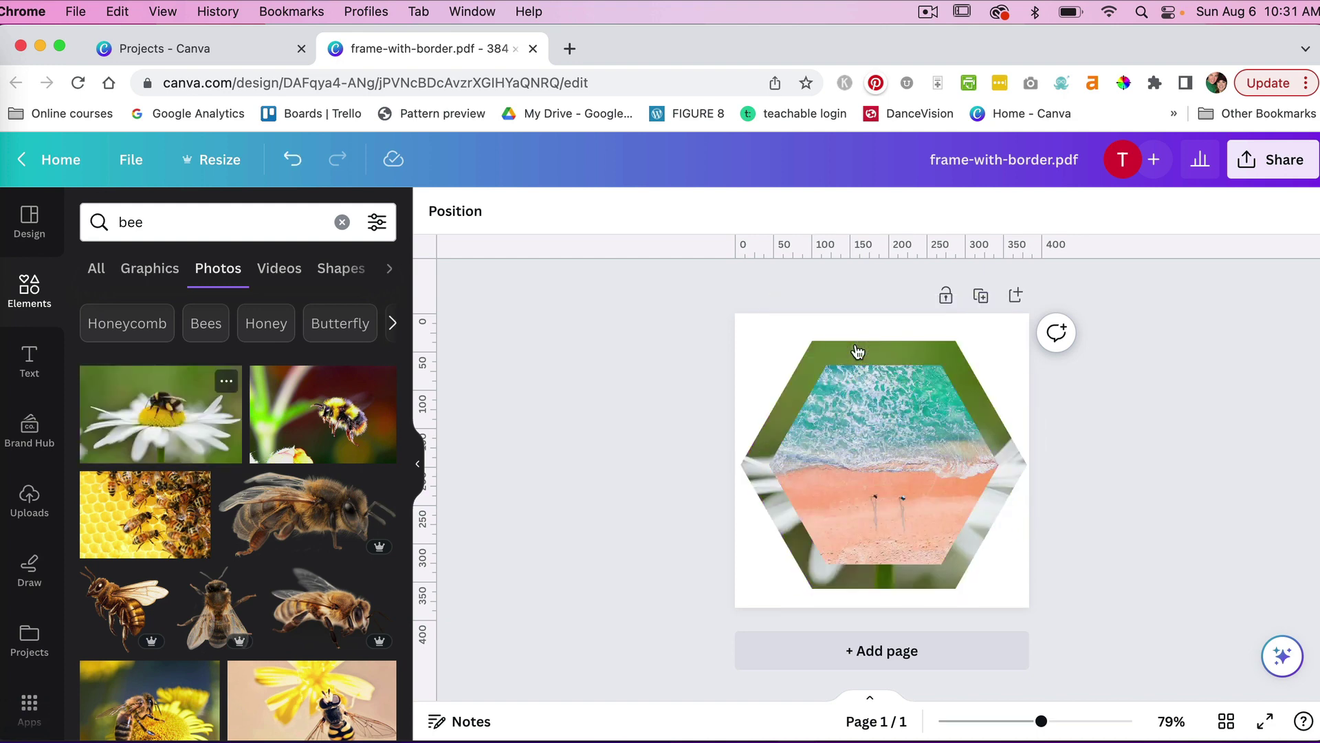
Open Position > Layers for the hexagon frame and select the beach photo layer
left_click(903, 419)
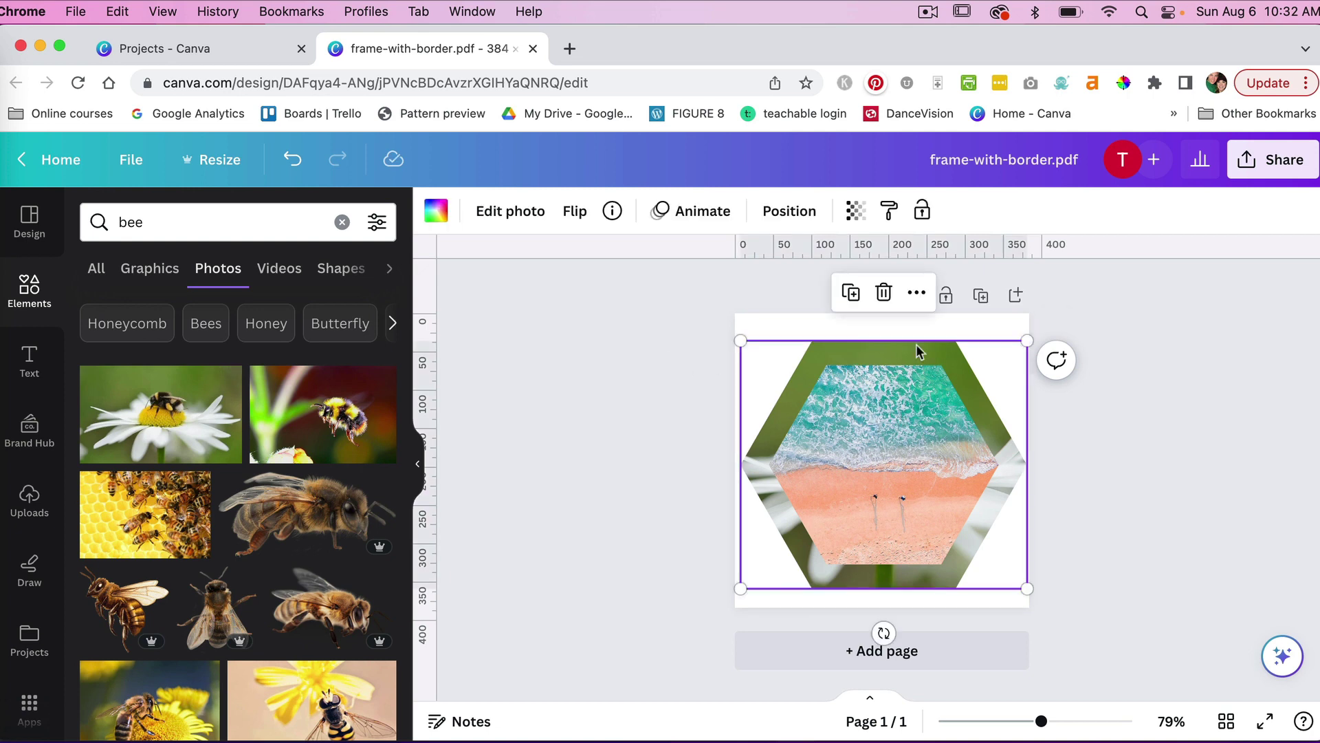
left_click(786, 214)
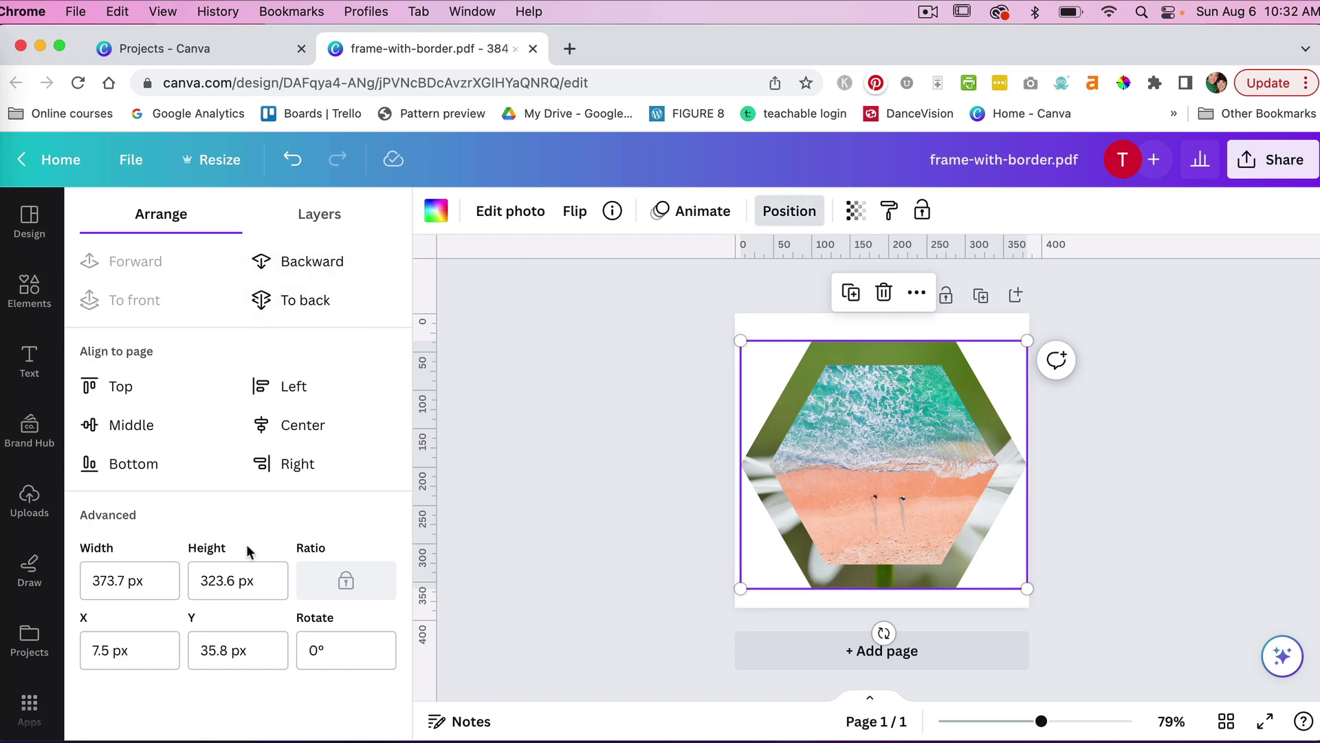
left_click(322, 216)
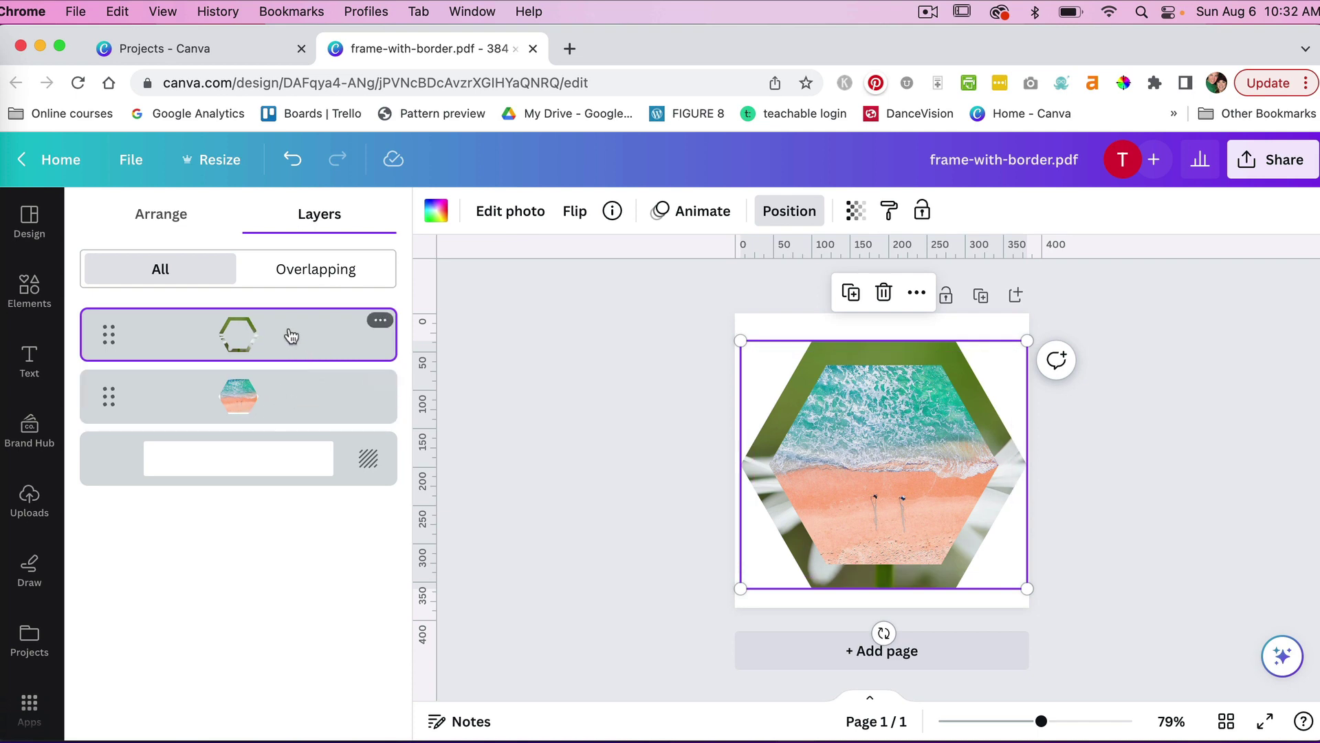
left_click(311, 395)
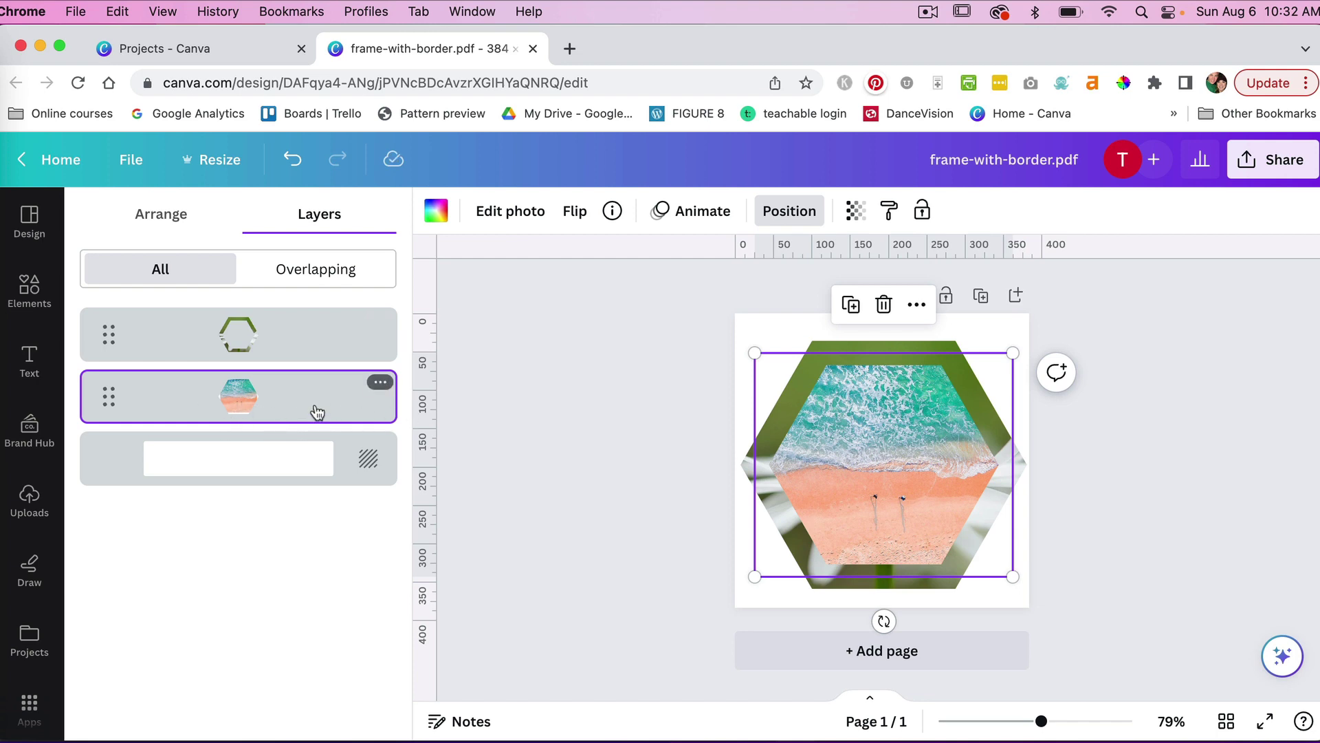
Re-drop the bee-on-daisy photo, then drag the beach photo layer above the frame layer
left_click(25, 297)
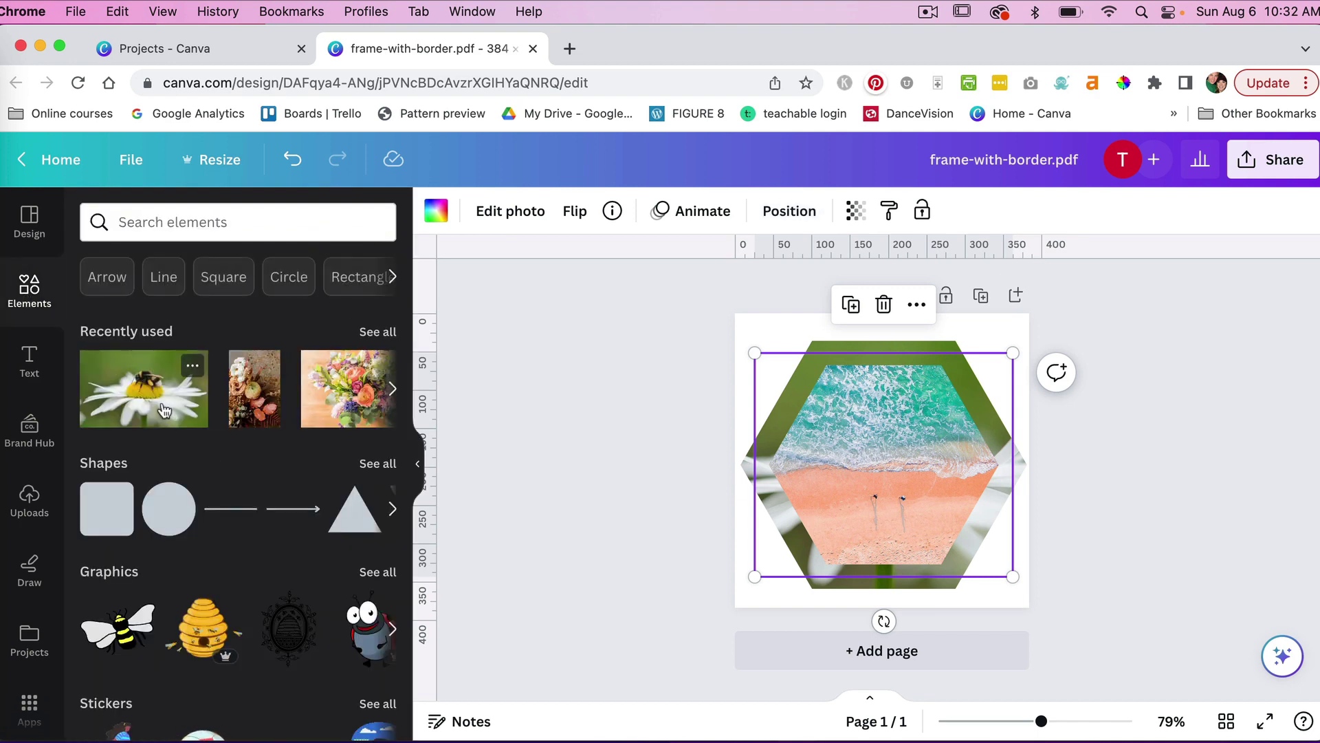
mouse_move(164, 411)
left_mouse_down()
mouse_move(878, 427)
mouse_move(869, 481)
mouse_move(886, 455)
mouse_move(206, 371)
mouse_move(171, 403)
left_mouse_up()
left_click(905, 435)
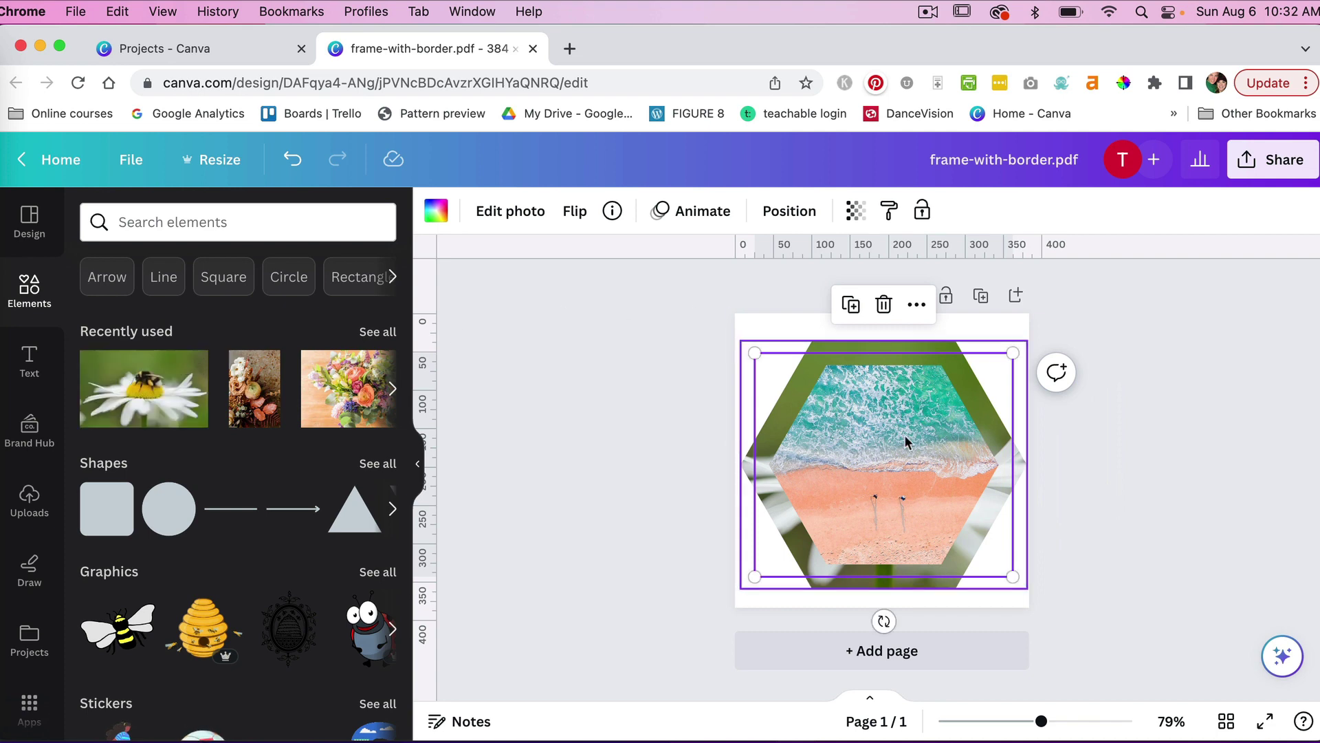
left_click(789, 210)
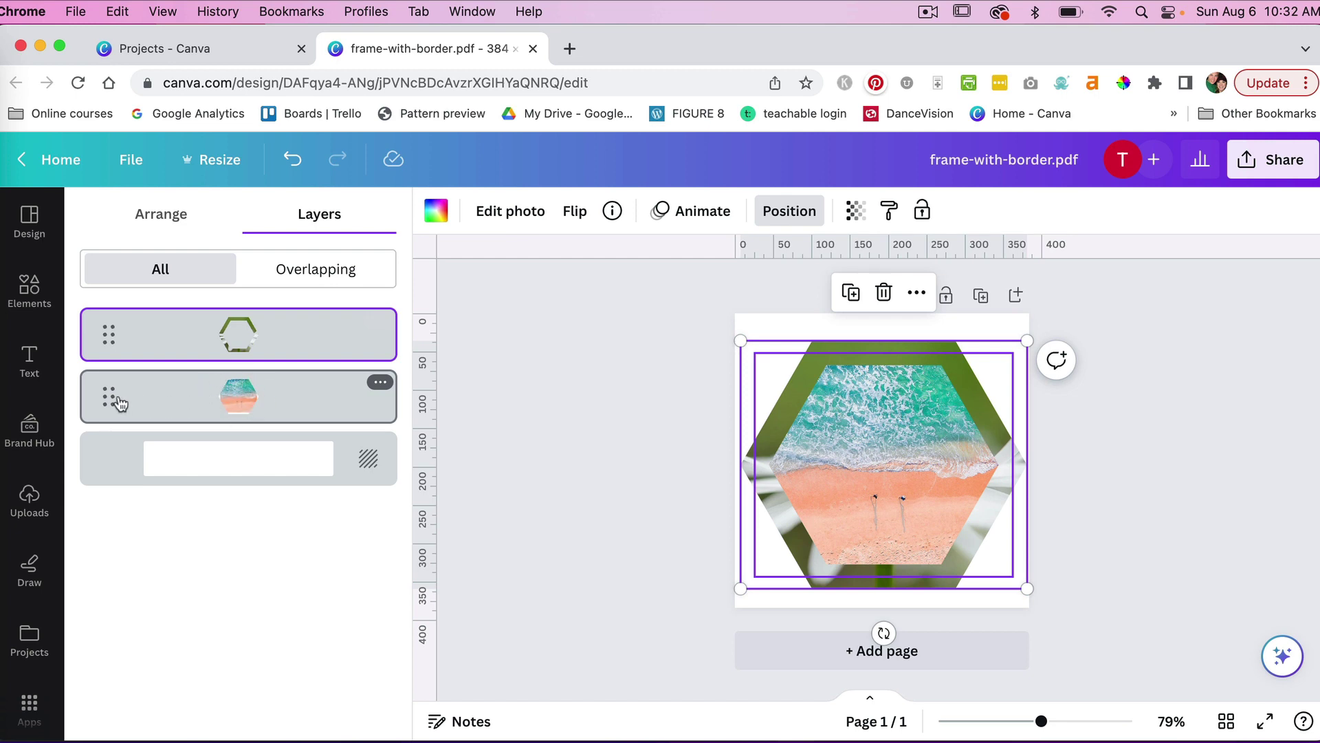
left_click_drag(115, 396, 132, 320)
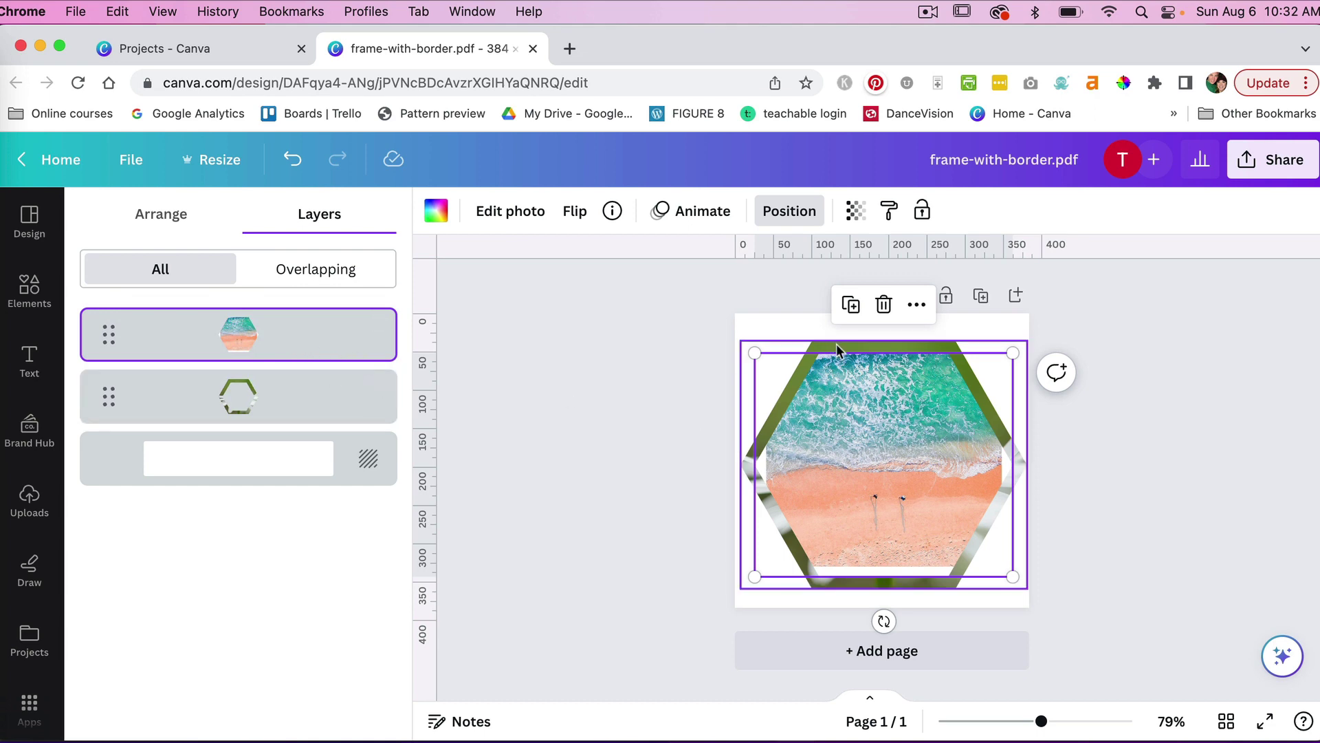
Undo the layer move, then detach the beach photo from the frame and delete it
key("super+z")
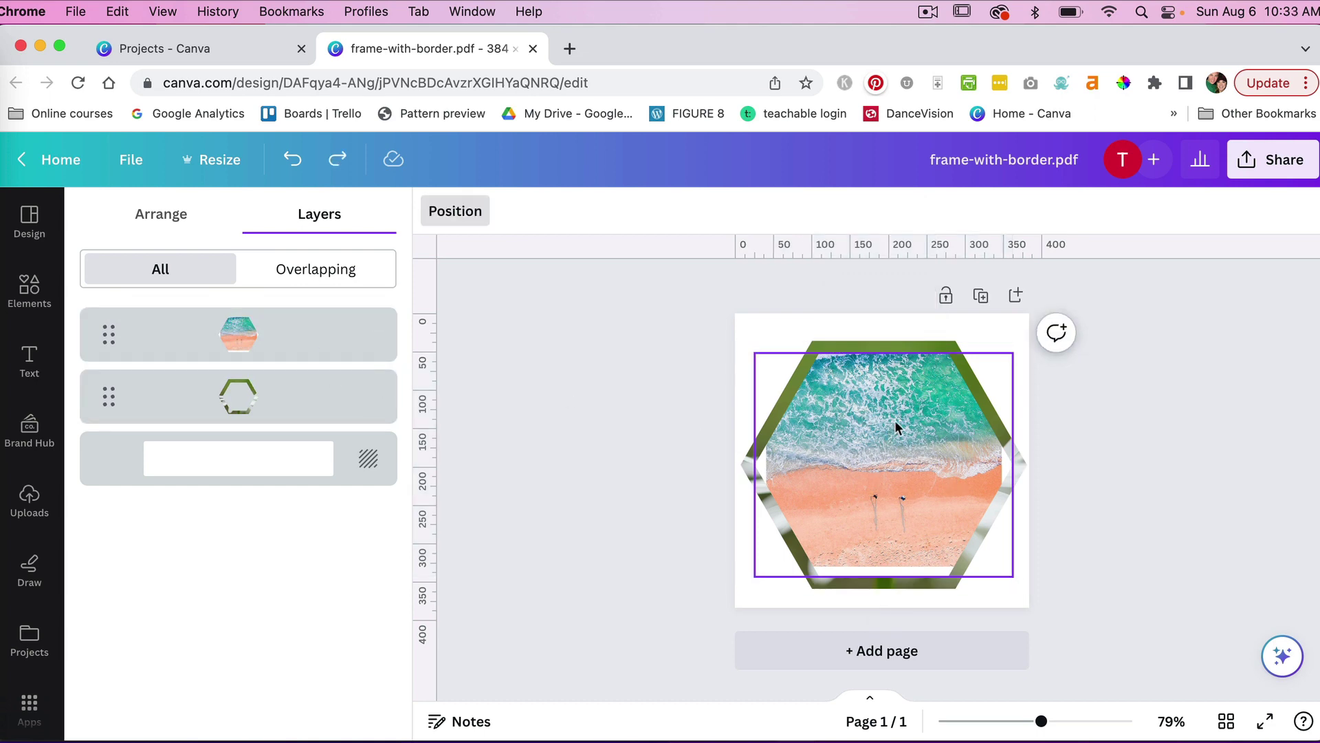
right_click(872, 410)
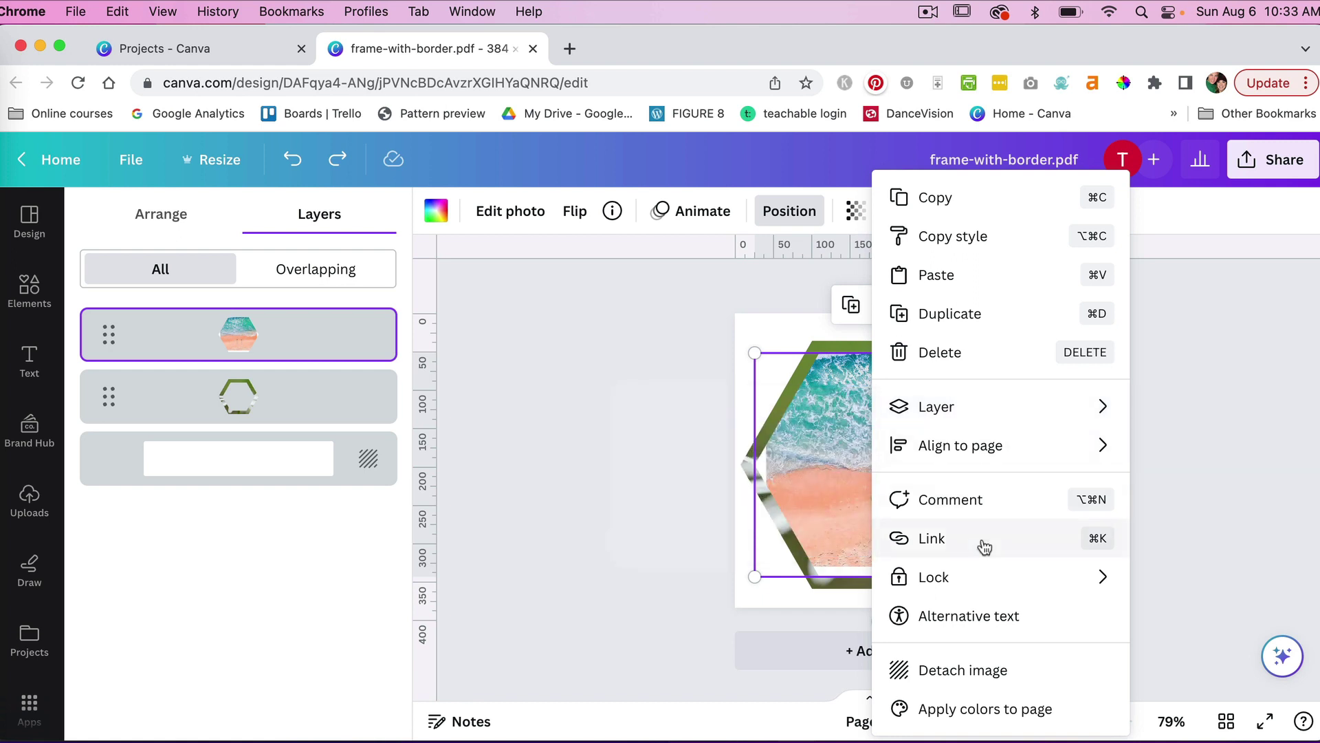
left_click(959, 671)
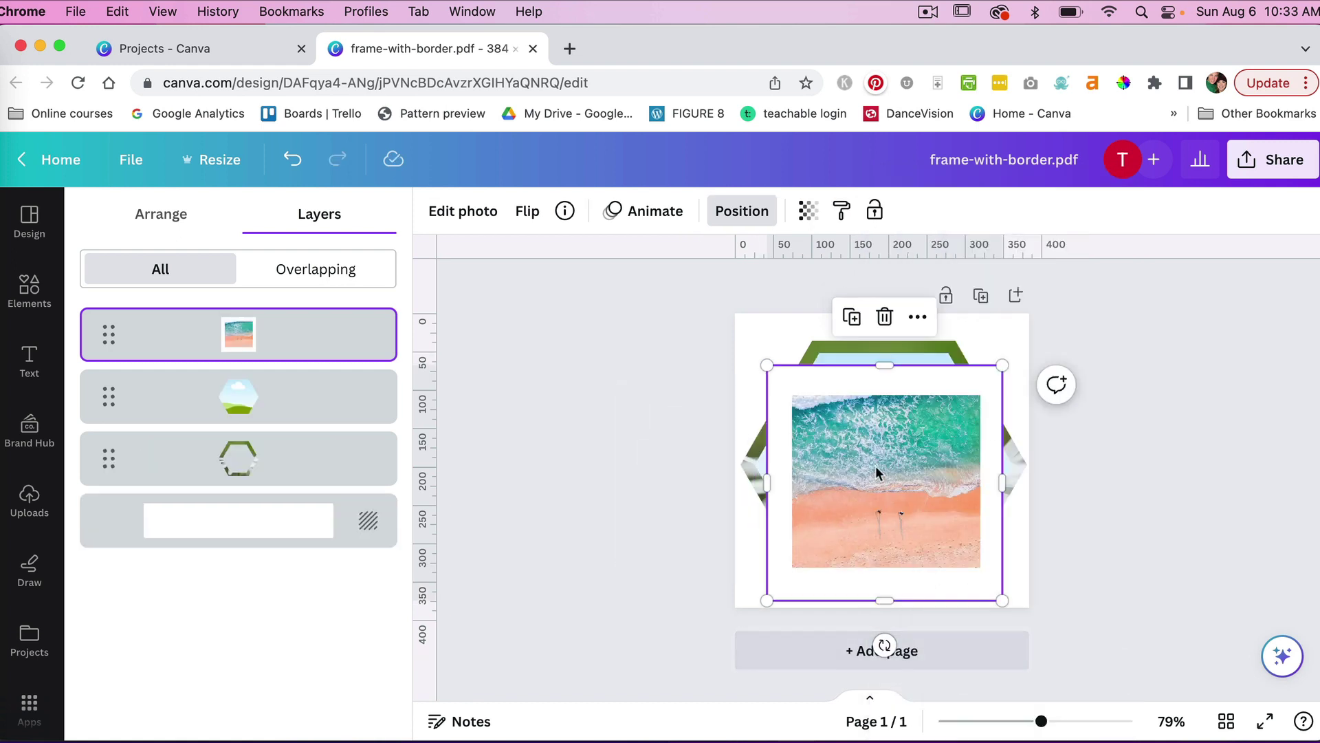
key("Delete")
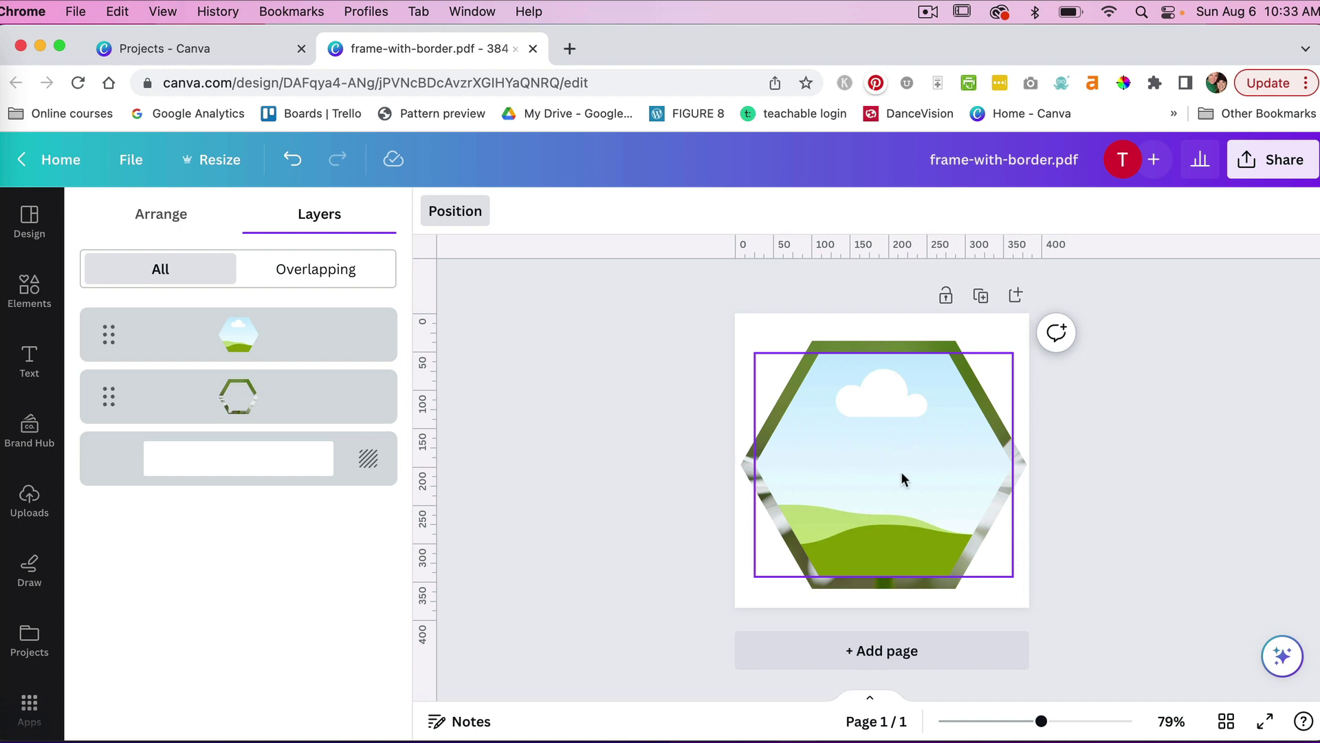
Drop the bee-on-daisy photo from Recently used into the hexagon frame
left_click(29, 290)
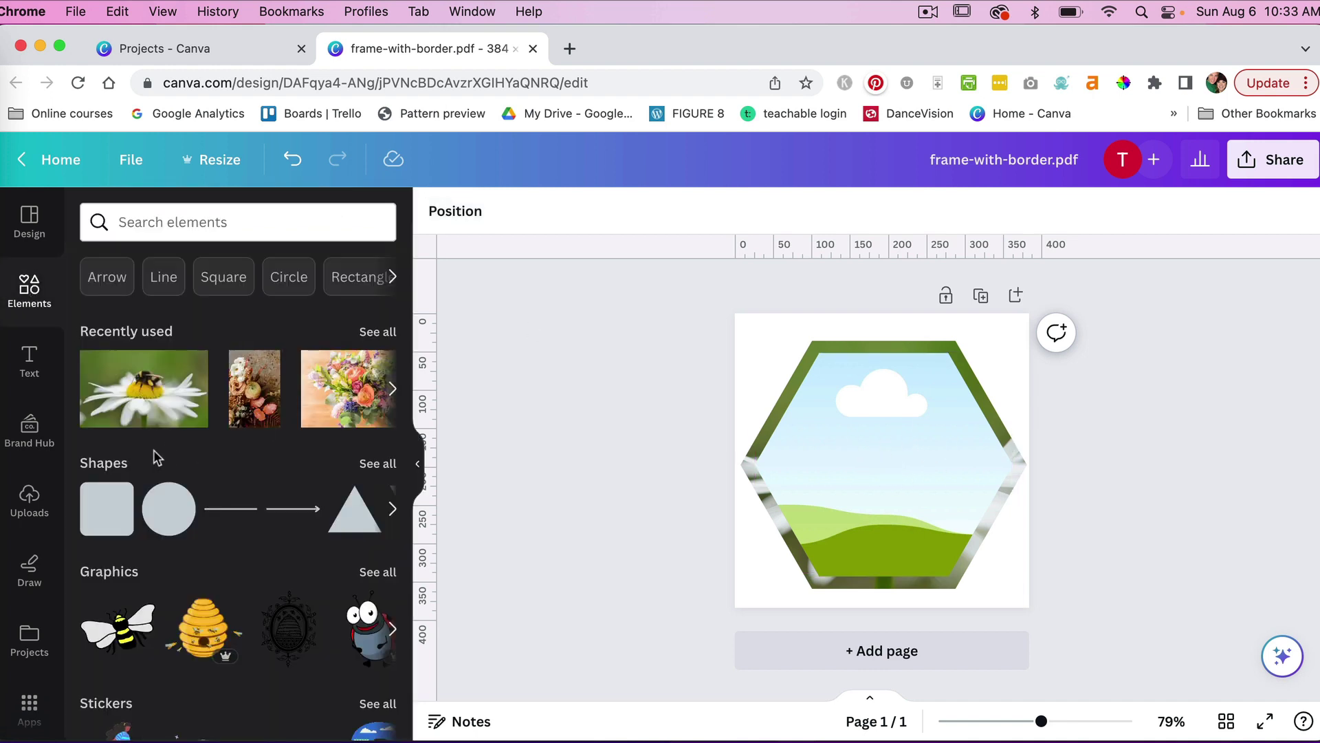
left_click_drag(132, 398, 909, 431)
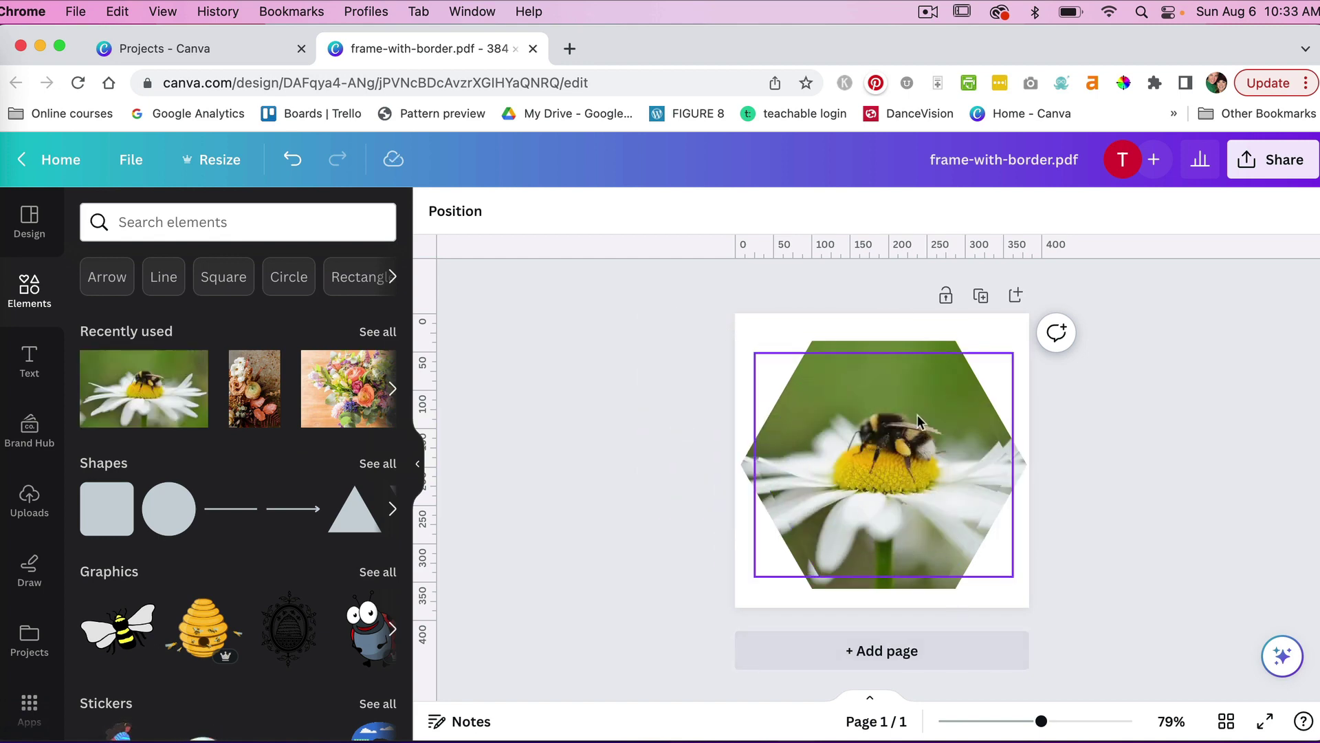
left_click(899, 394)
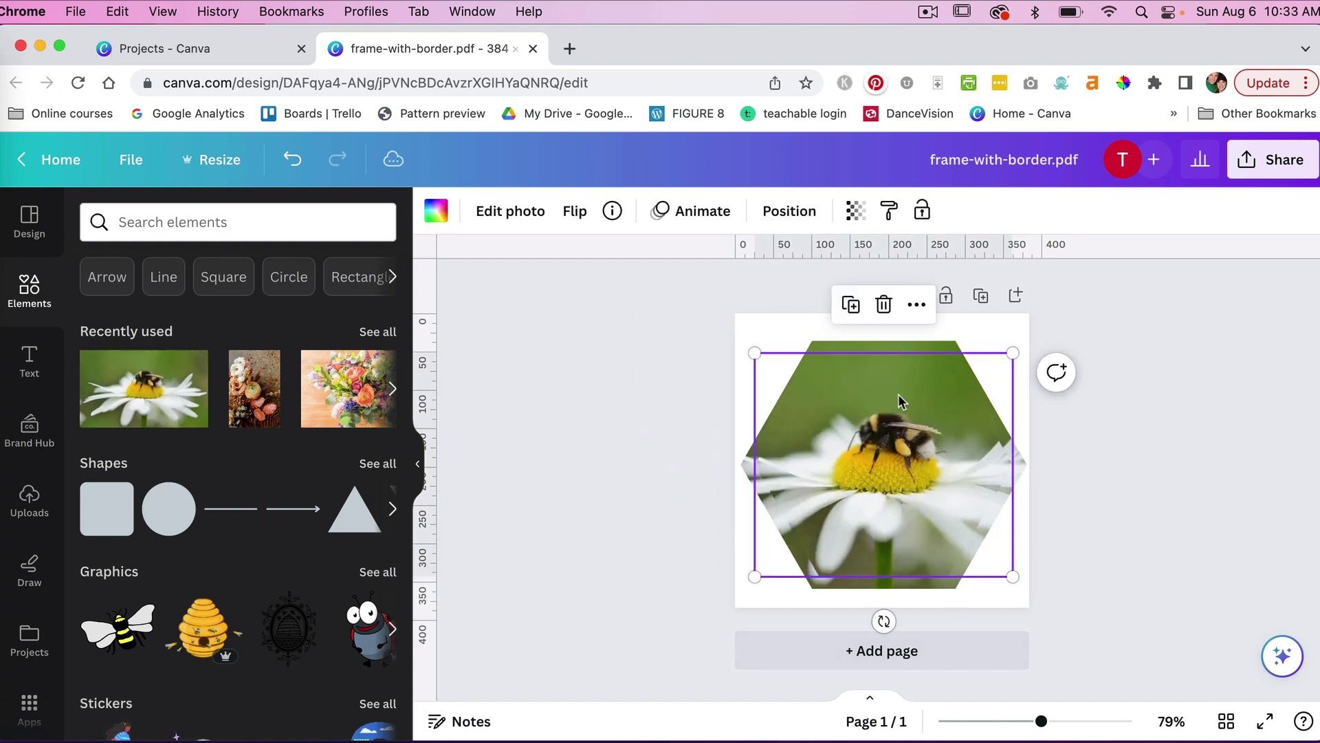
In Layers, move the bee photo layer below the hexagon frame layer
left_click(784, 213)
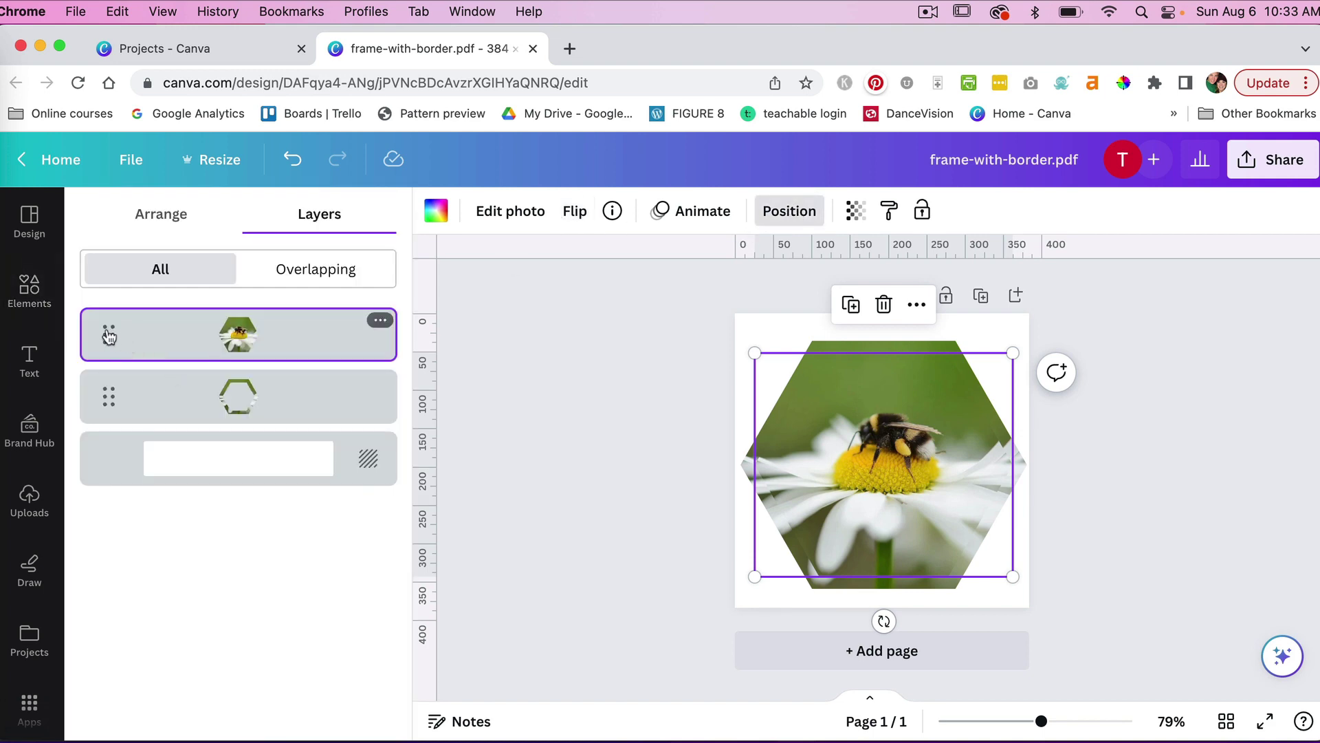
left_click_drag(108, 335, 123, 433)
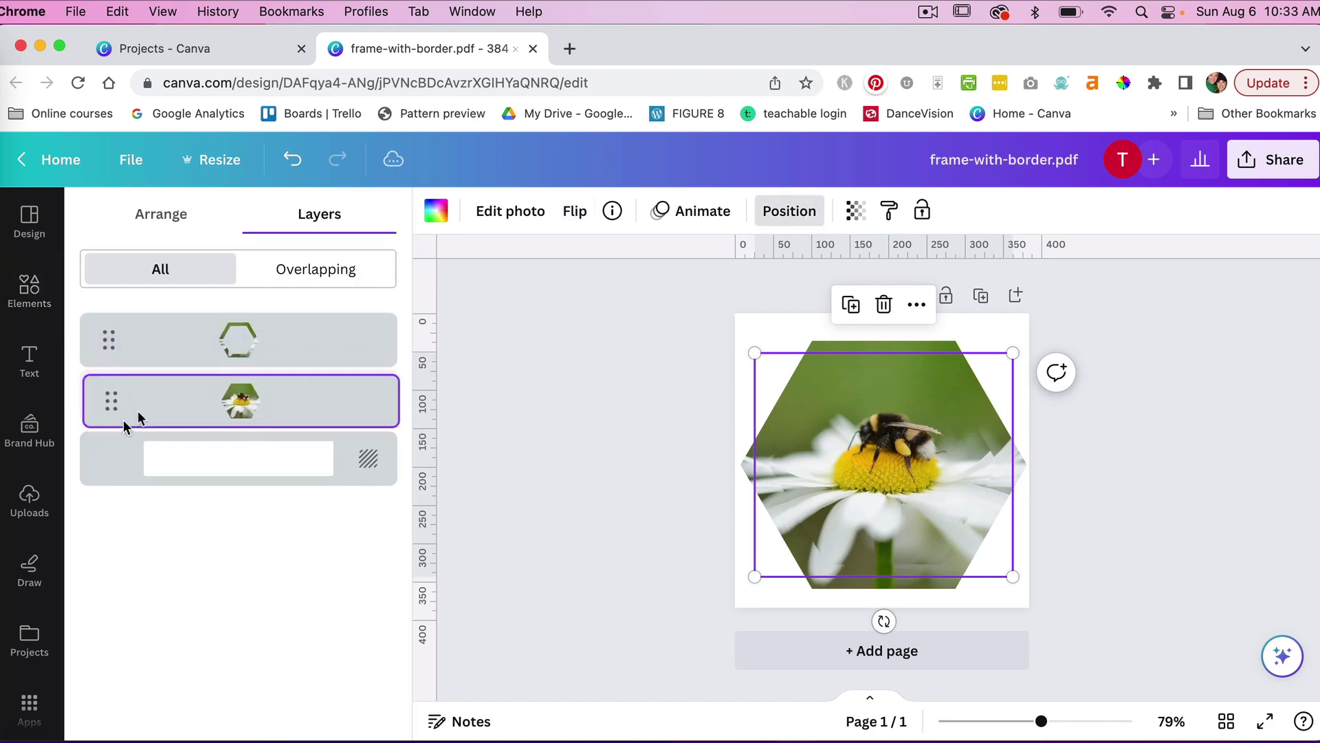
left_click(315, 341)
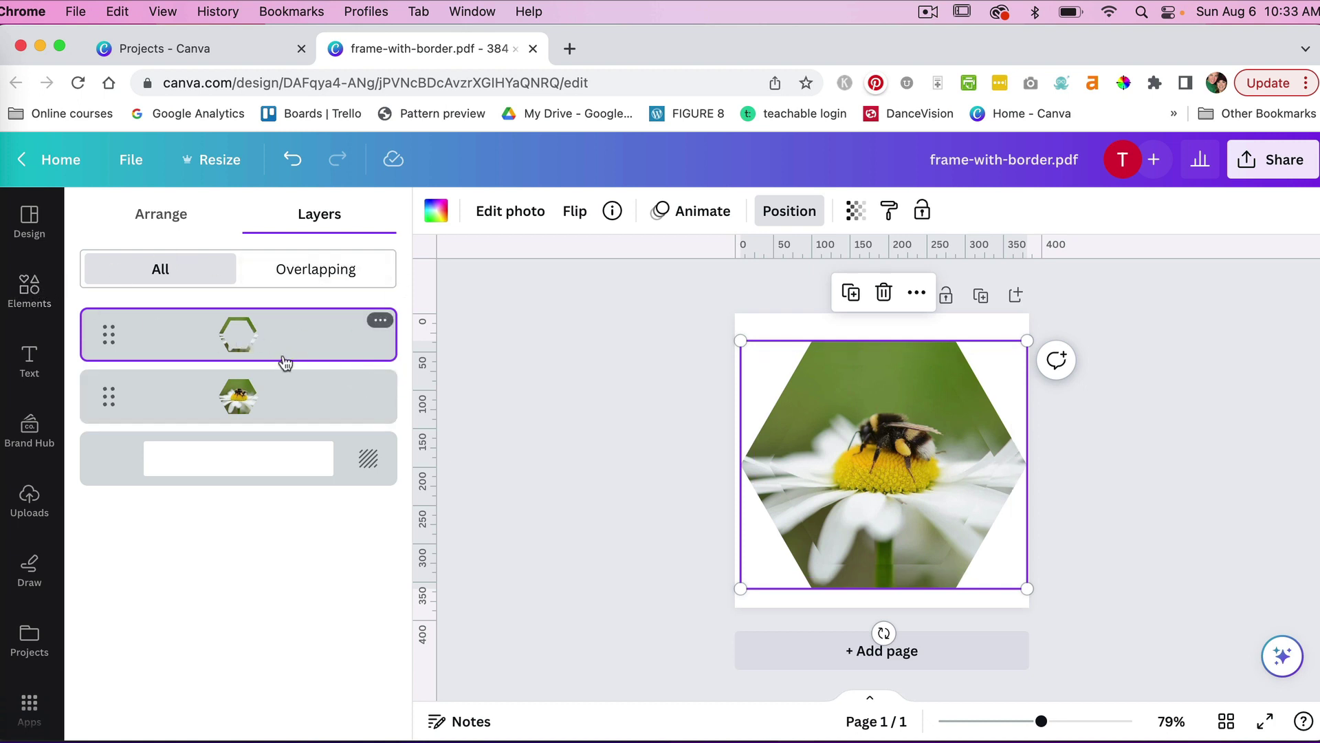
left_click(29, 288)
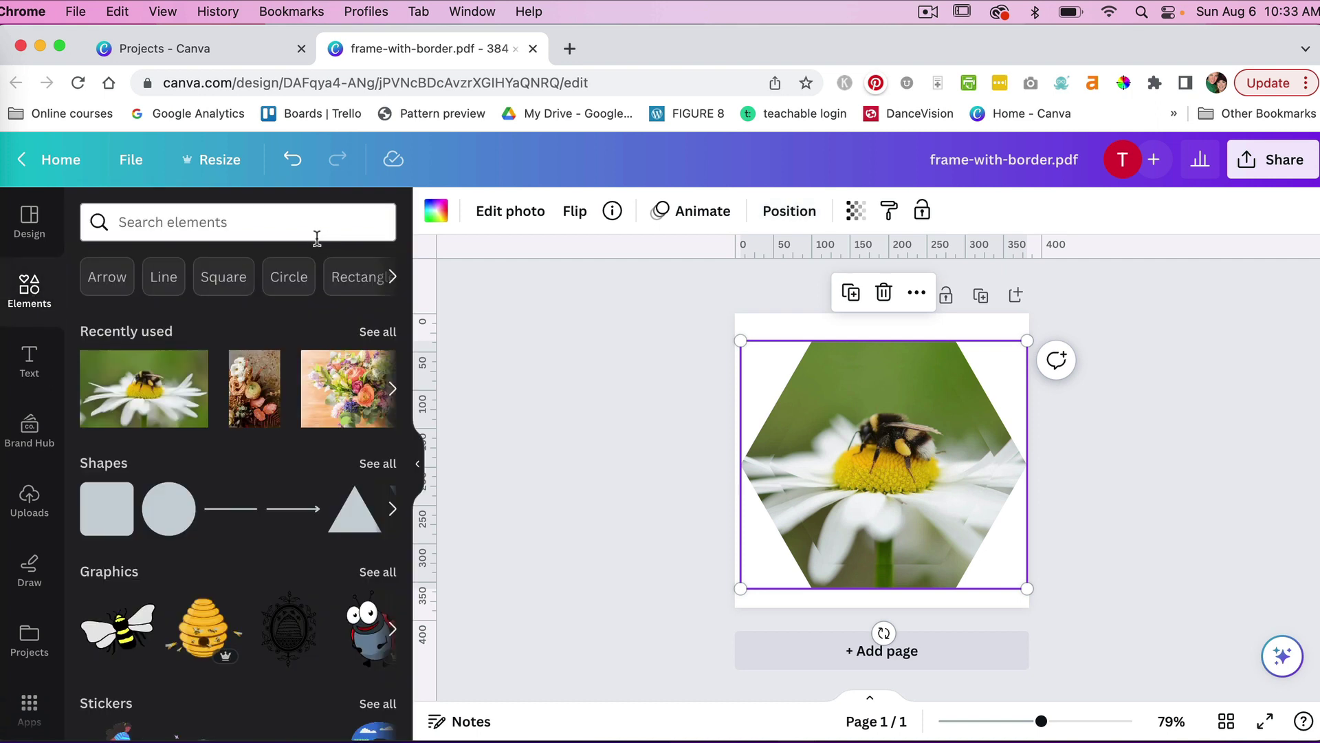
Search elements for 'gold foil' and drop a gold foil photo onto the hexagon border
left_click(250, 223)
type("gol")
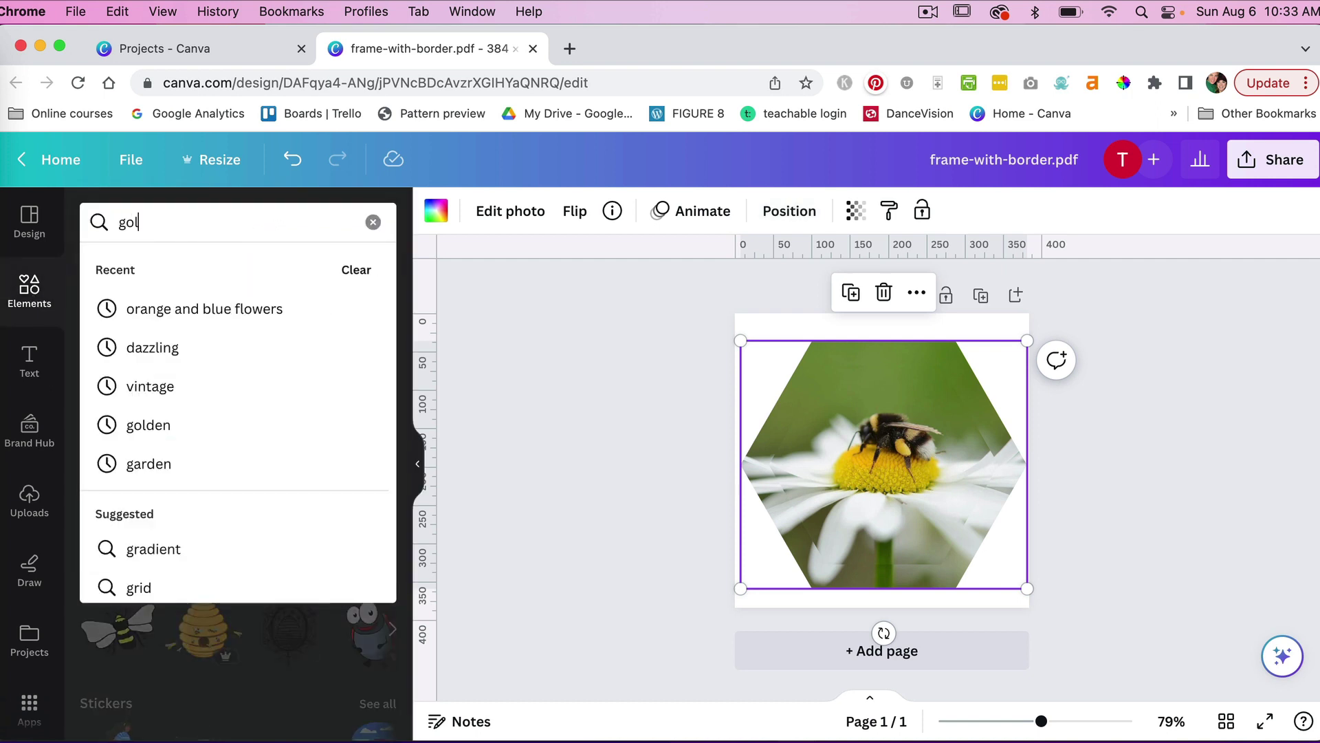
type("d foil")
key("Return")
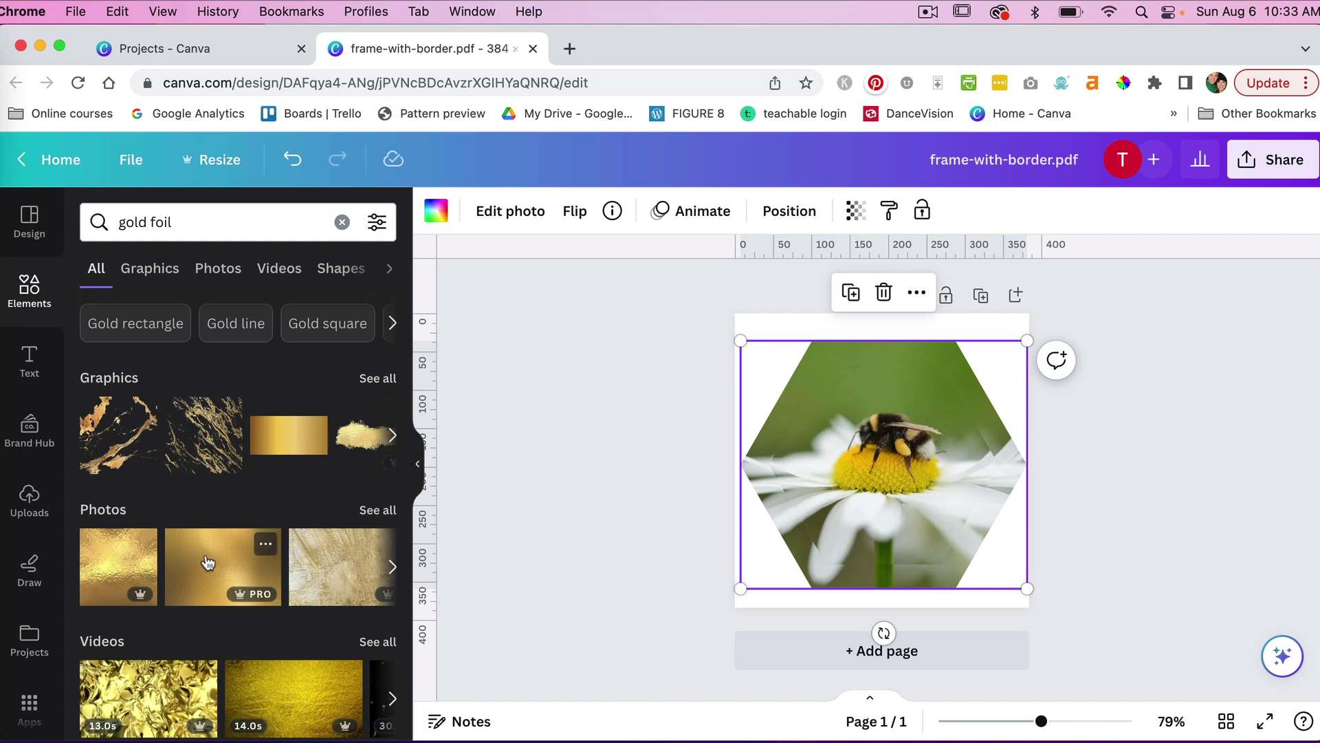
left_click_drag(208, 562, 782, 407)
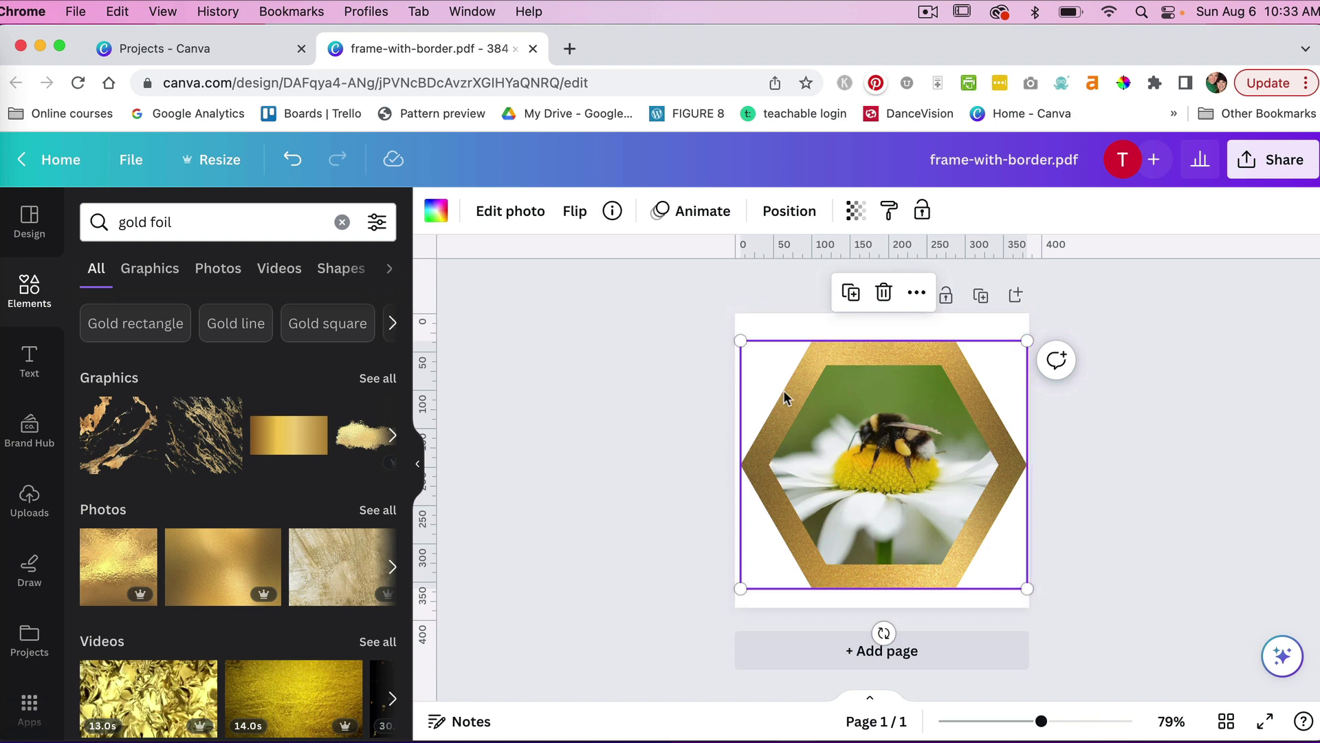
left_click(438, 215)
Make the hexagon border solid gold using the #d6ac57 swatch under Photo colors
scroll(337, 510, "down", 2)
scroll(337, 511, "down", 4)
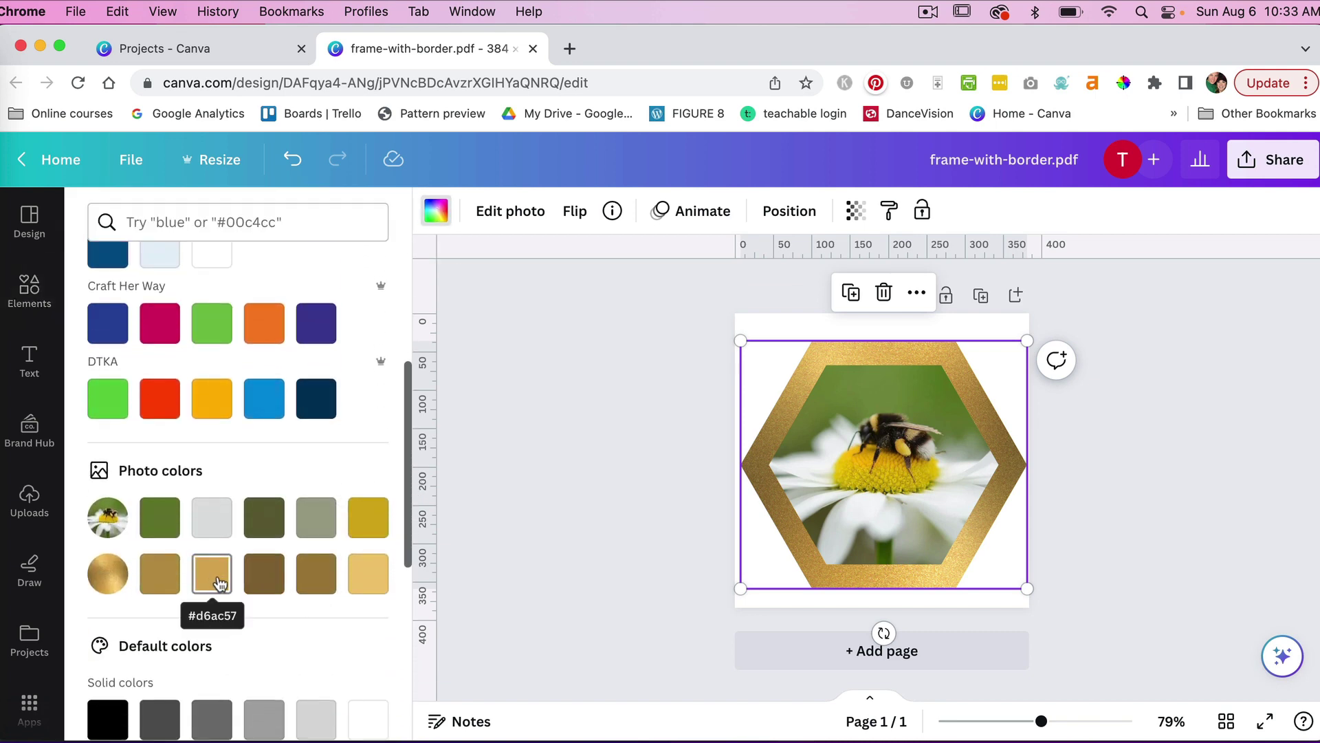
left_click(212, 575)
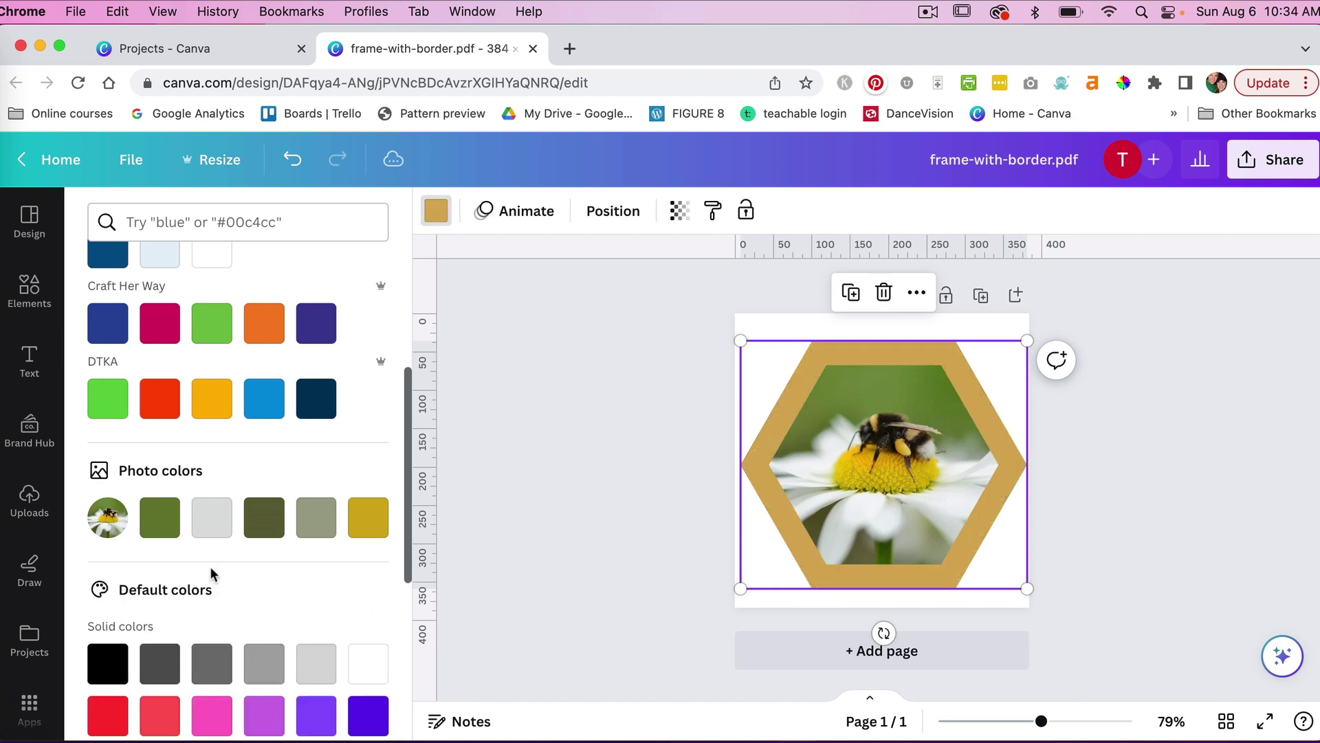